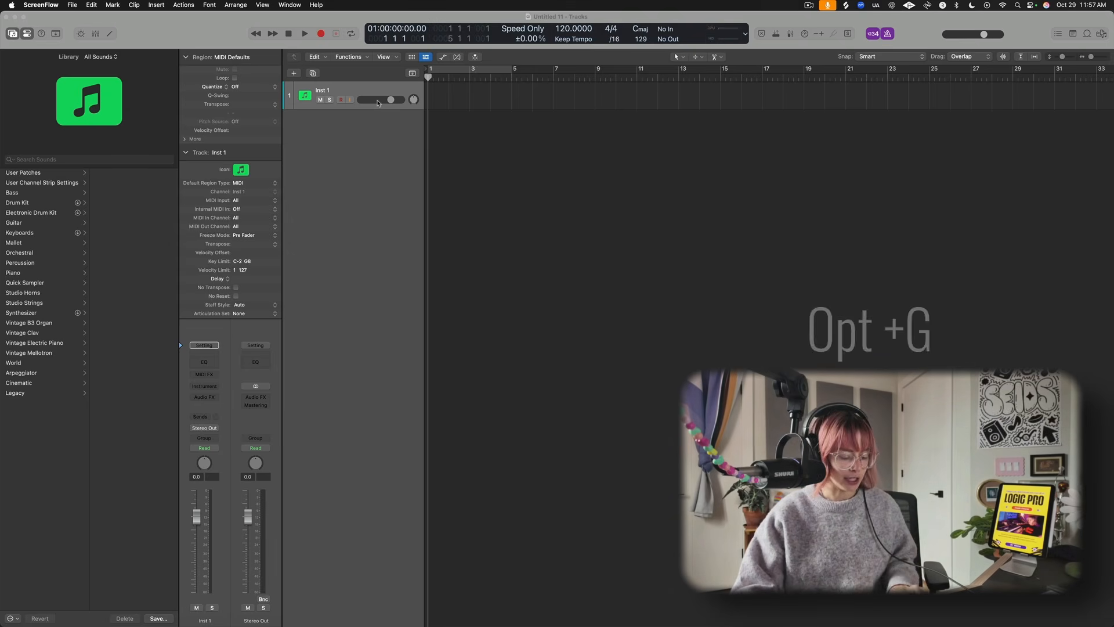
- Show only the Chord Track among global tracks, turning off Arrangement, Marker, Tempo and Signature
key(alt+g)
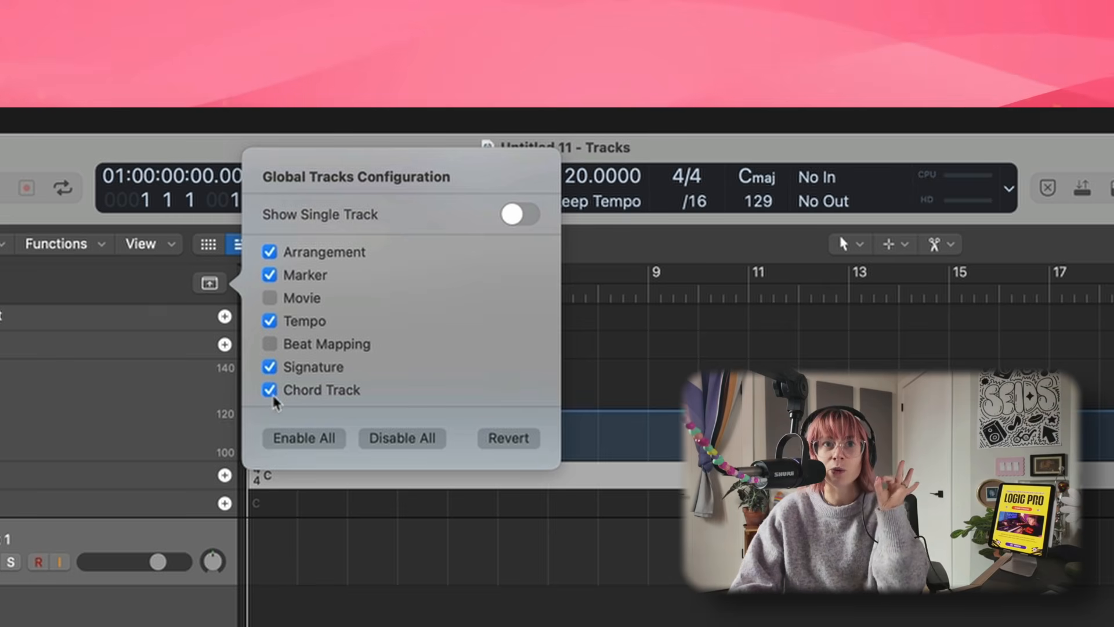
click(271, 367)
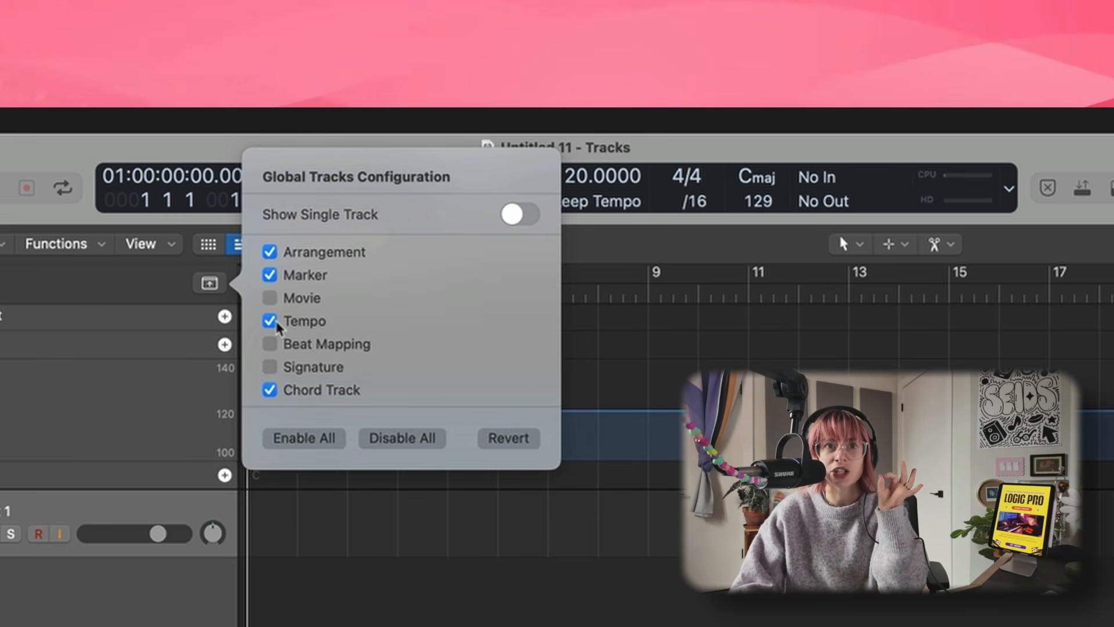
click(272, 321)
click(274, 276)
click(270, 252)
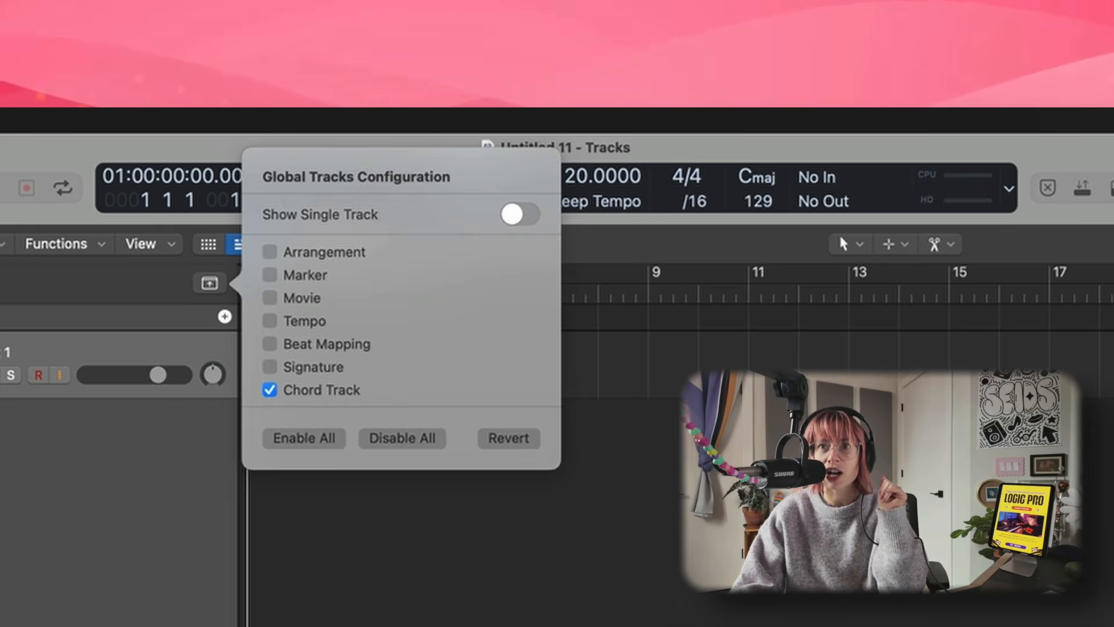
click(225, 318)
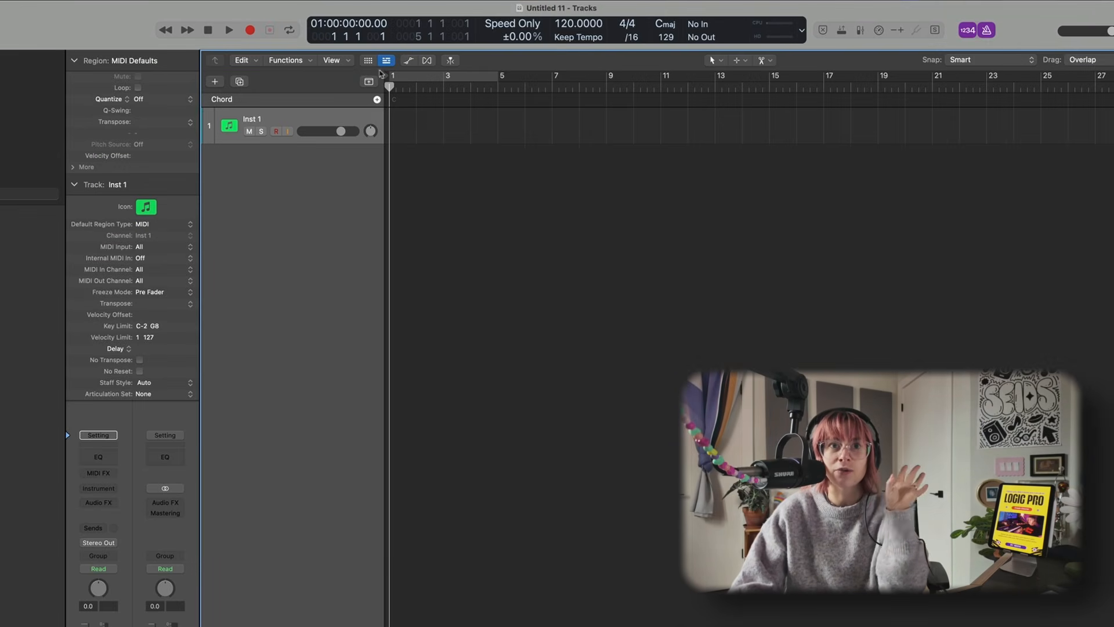
- Set the project key signature to C# Minor
click(670, 30)
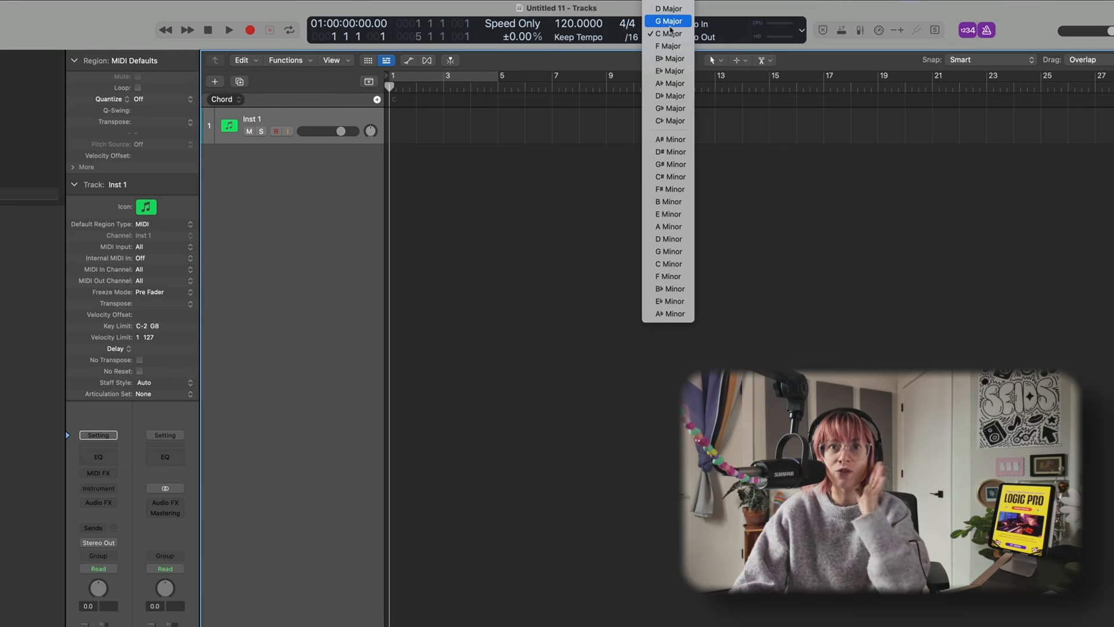
click(671, 178)
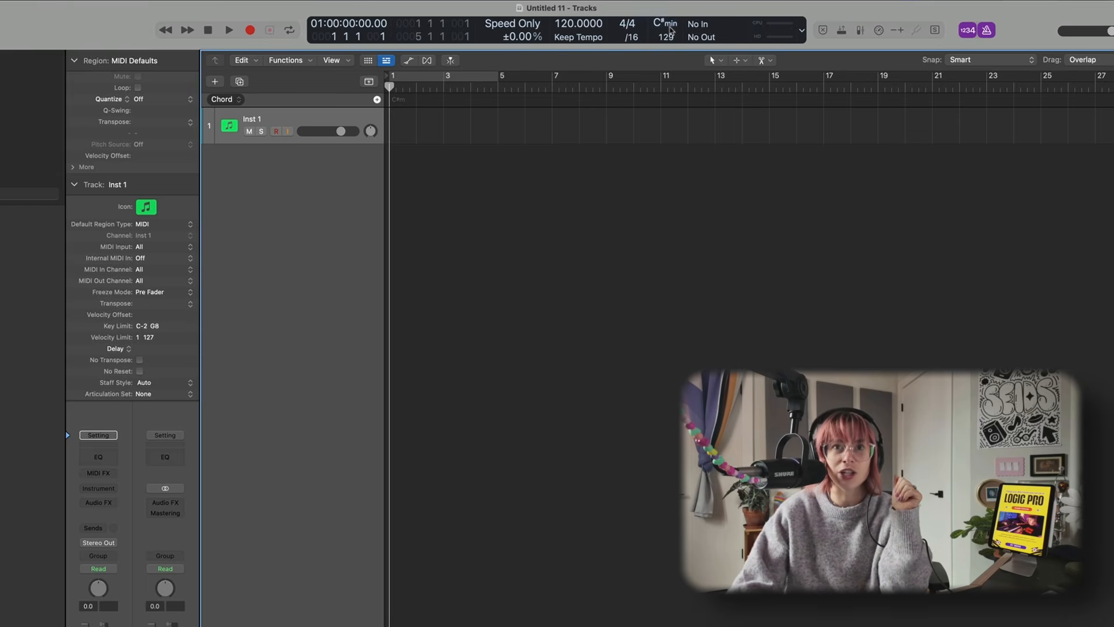
click(671, 30)
click(471, 91)
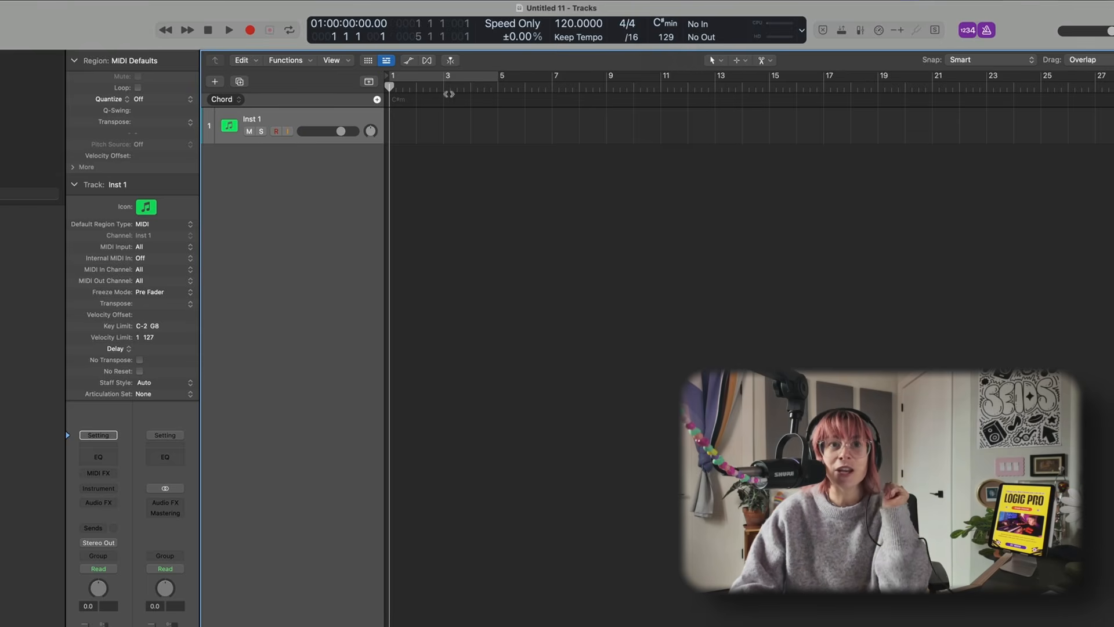
- Create a chord on the Chord track and apply the VI - iv - i - III chord progression to it
click(377, 100)
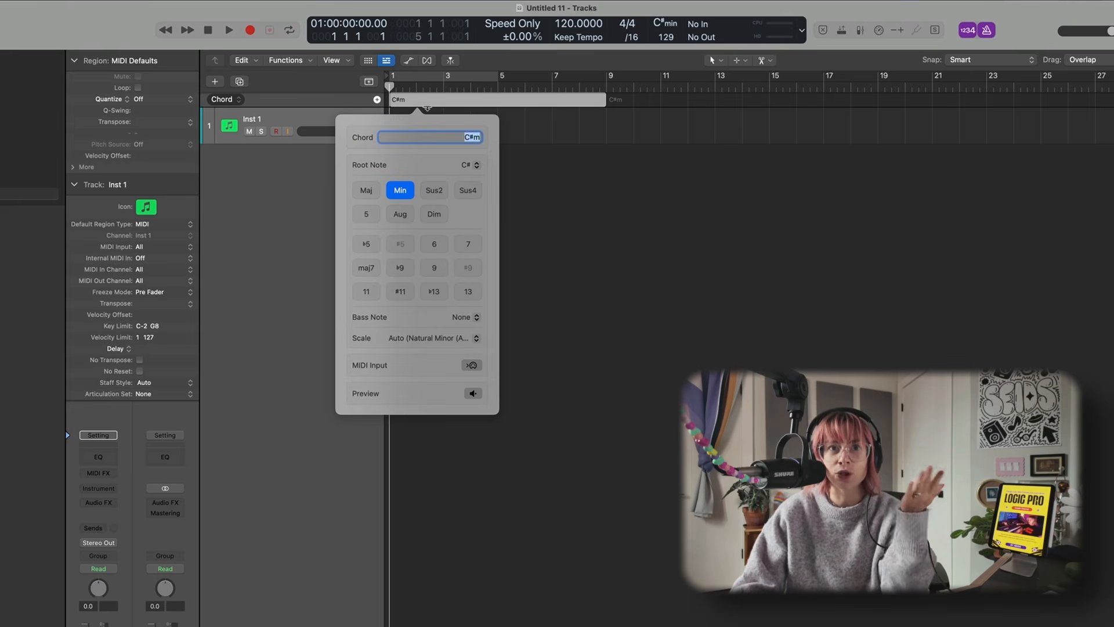
click(570, 151)
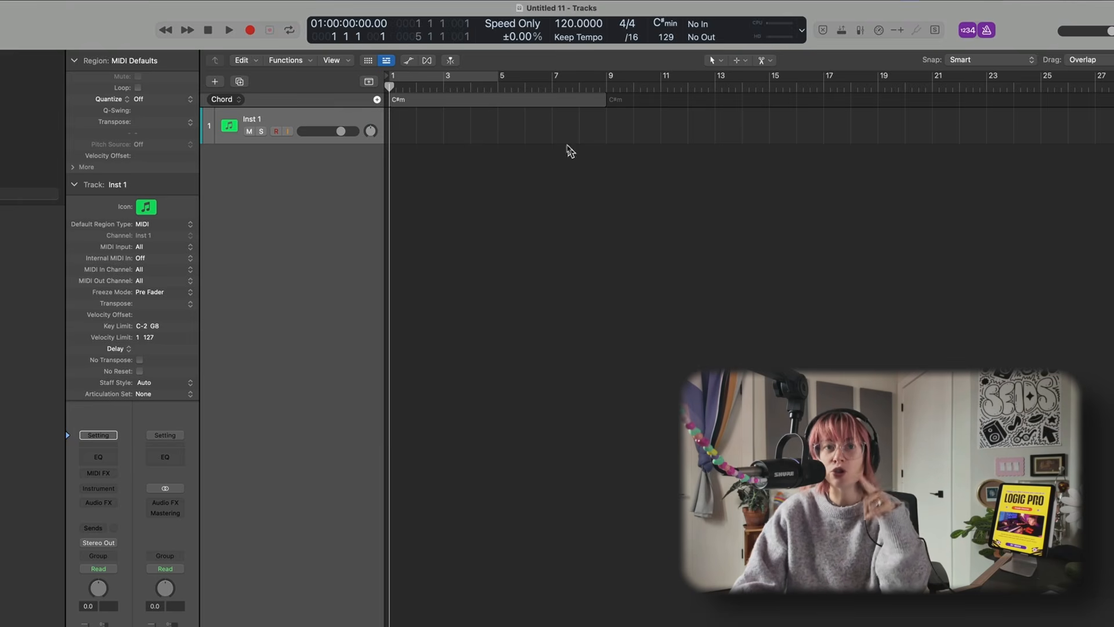
click(538, 104)
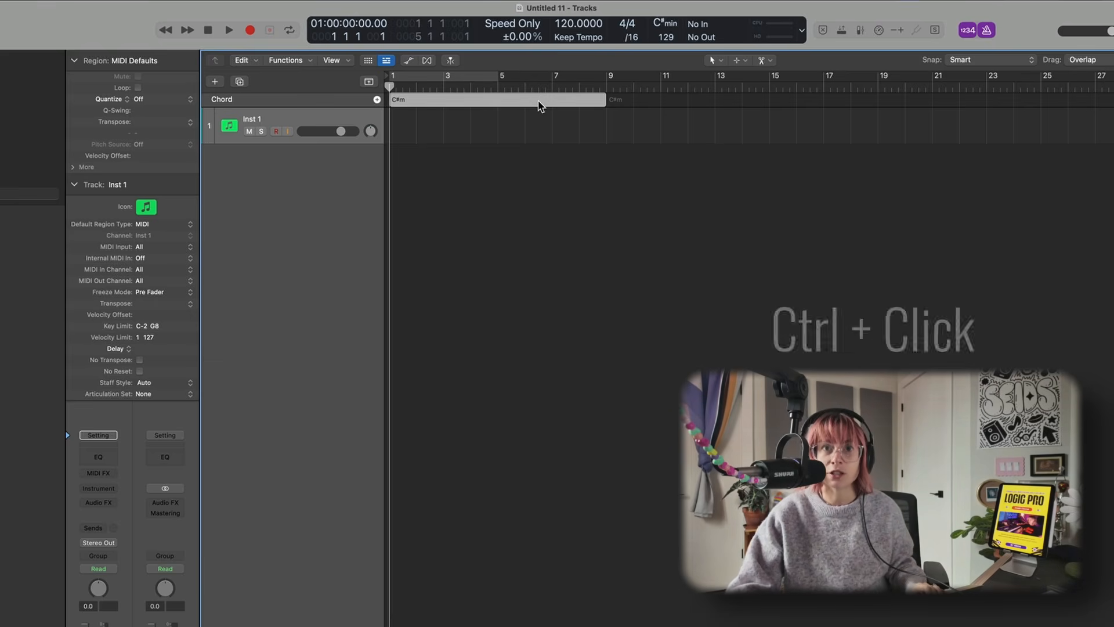
ctrl+click(540, 105)
mouse_move(565, 107)
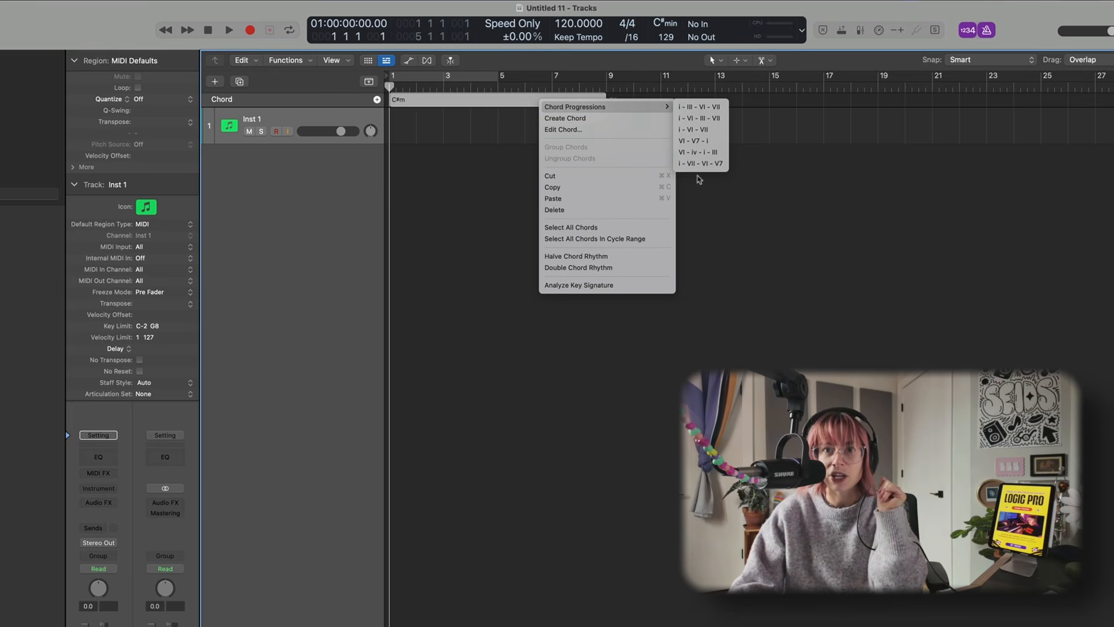
click(701, 153)
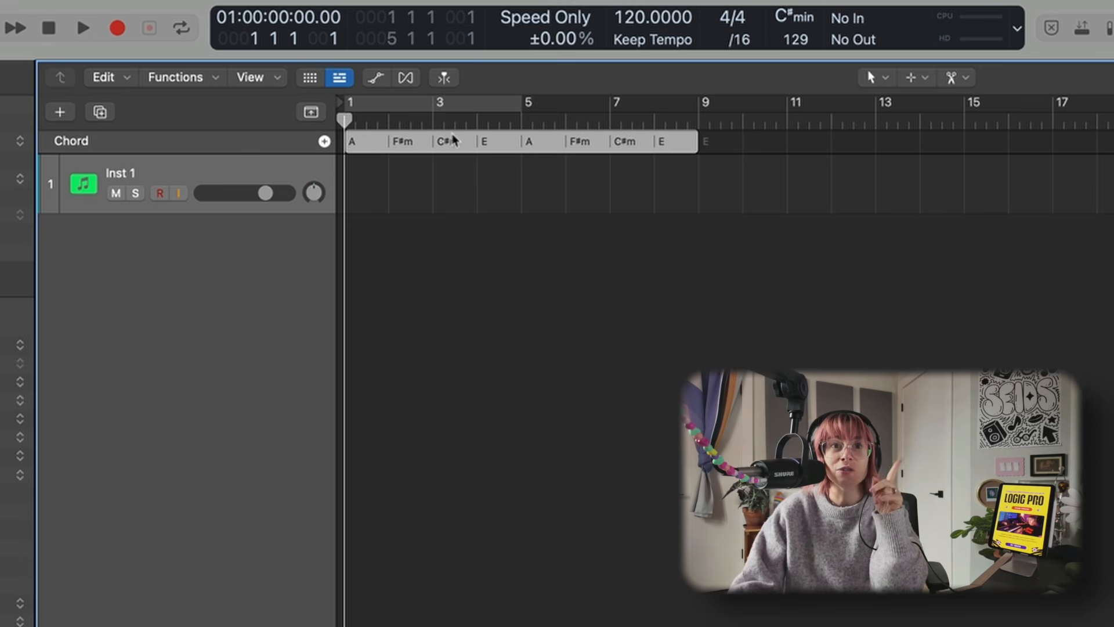
- Turn the chord progression into a MIDI region on the Inst 1 track
drag(442, 146, 443, 173)
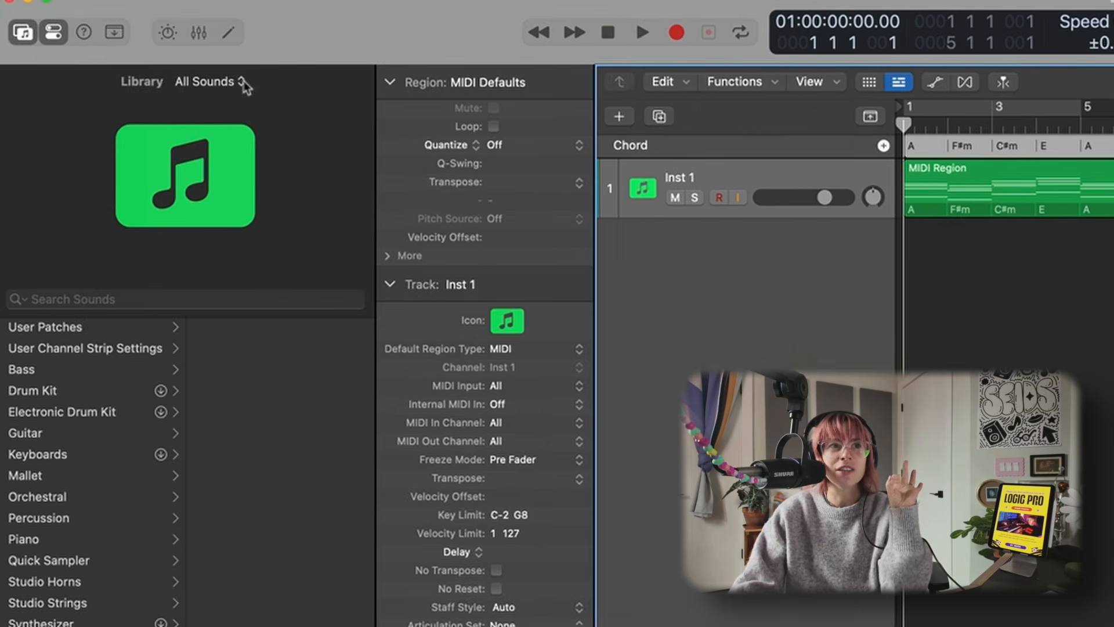
- Load the Mellow Vibe Piano patch from the Keyboard Collection's Processed piano sounds
click(239, 82)
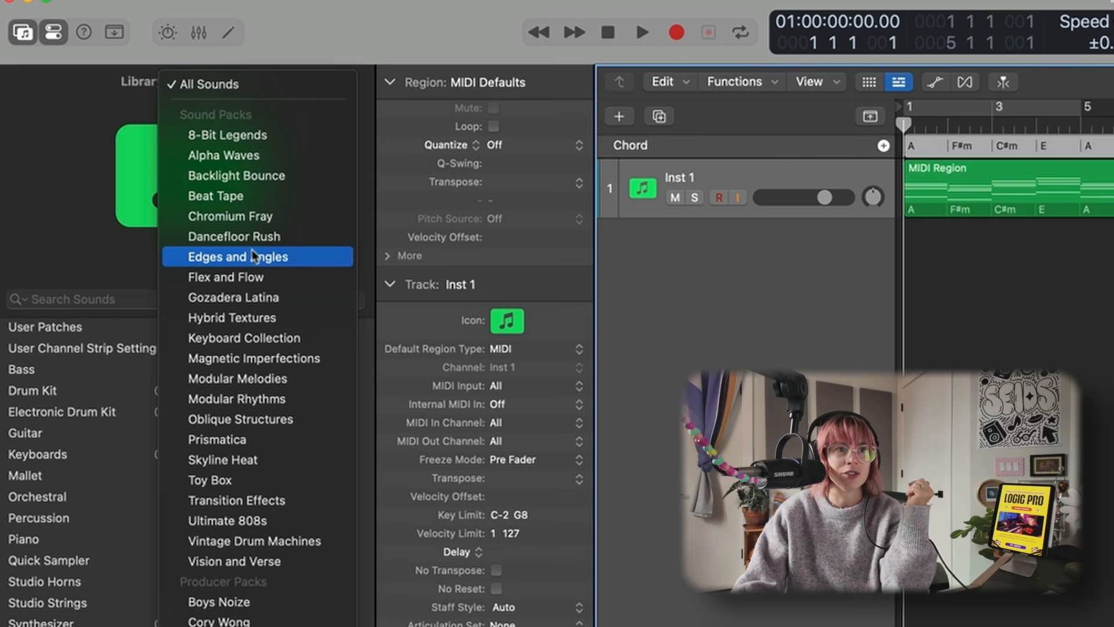
click(276, 339)
click(76, 399)
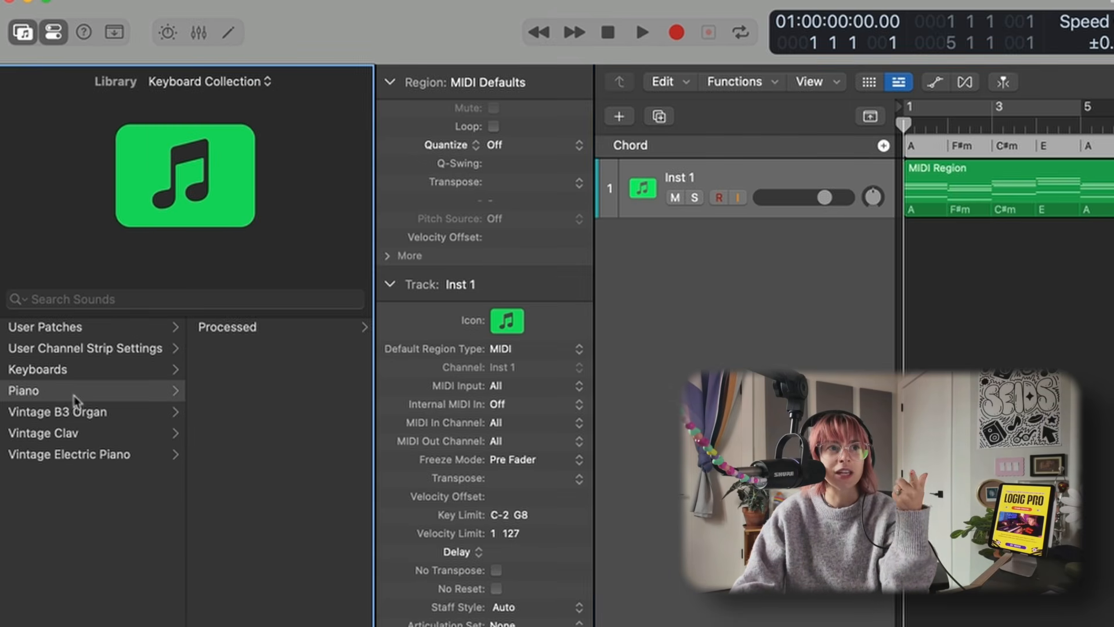
click(241, 330)
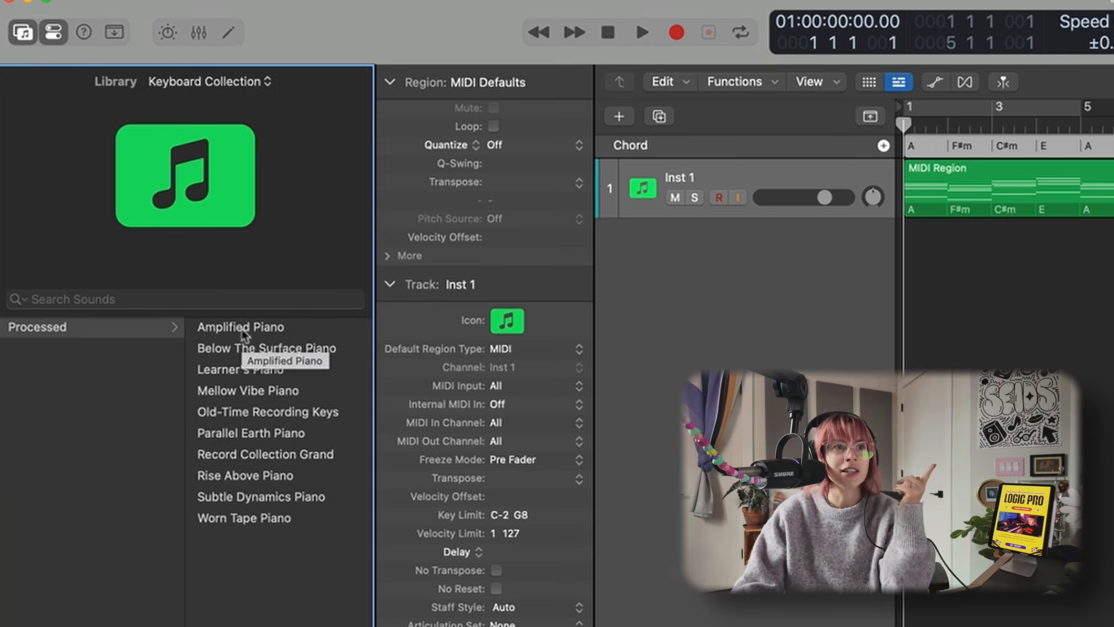
click(262, 391)
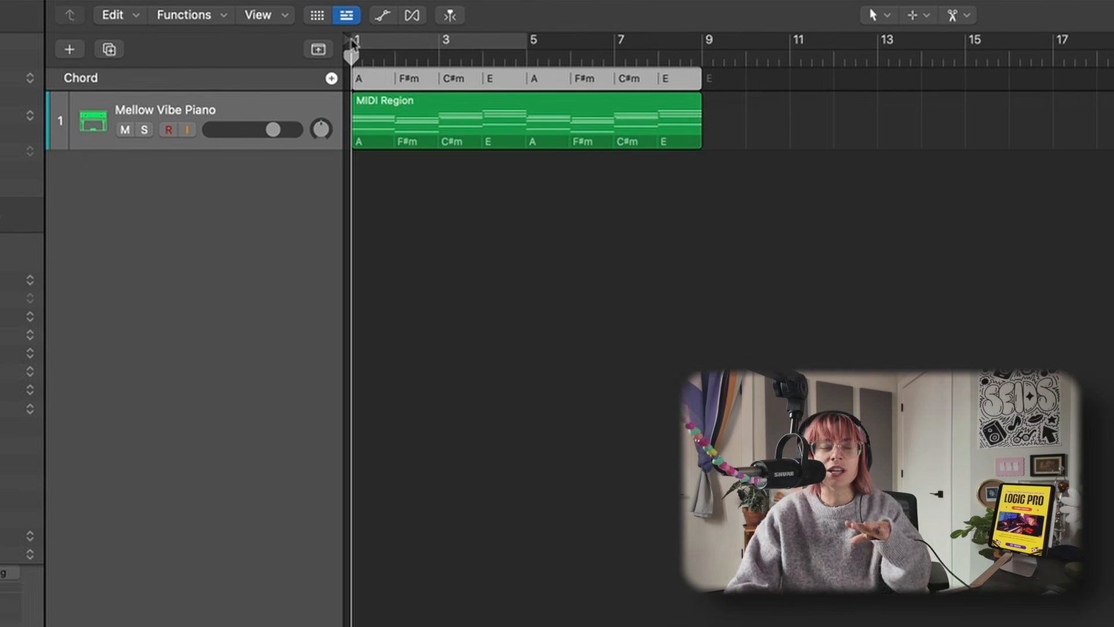
- Play back the chord progression
key(space)
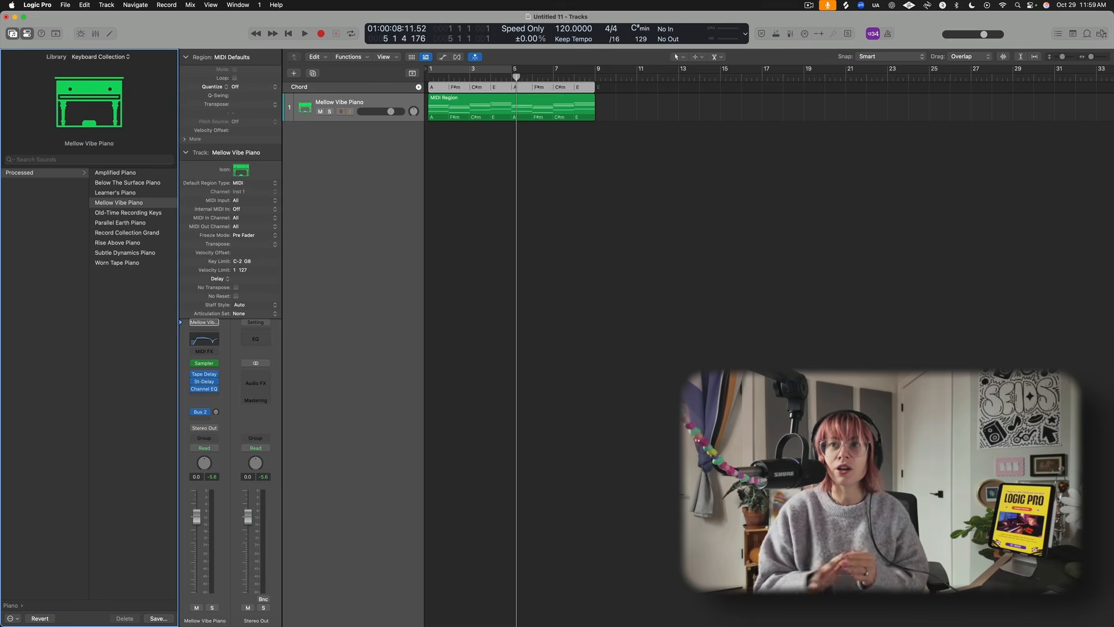
- Open the project Note Pad for editing
click(1073, 34)
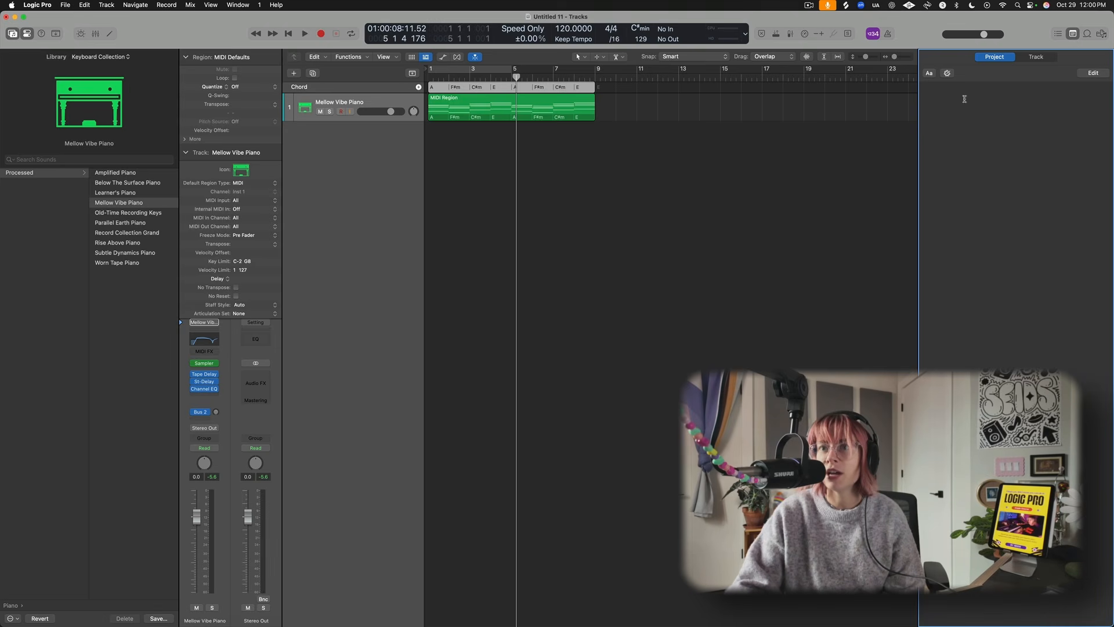
click(946, 73)
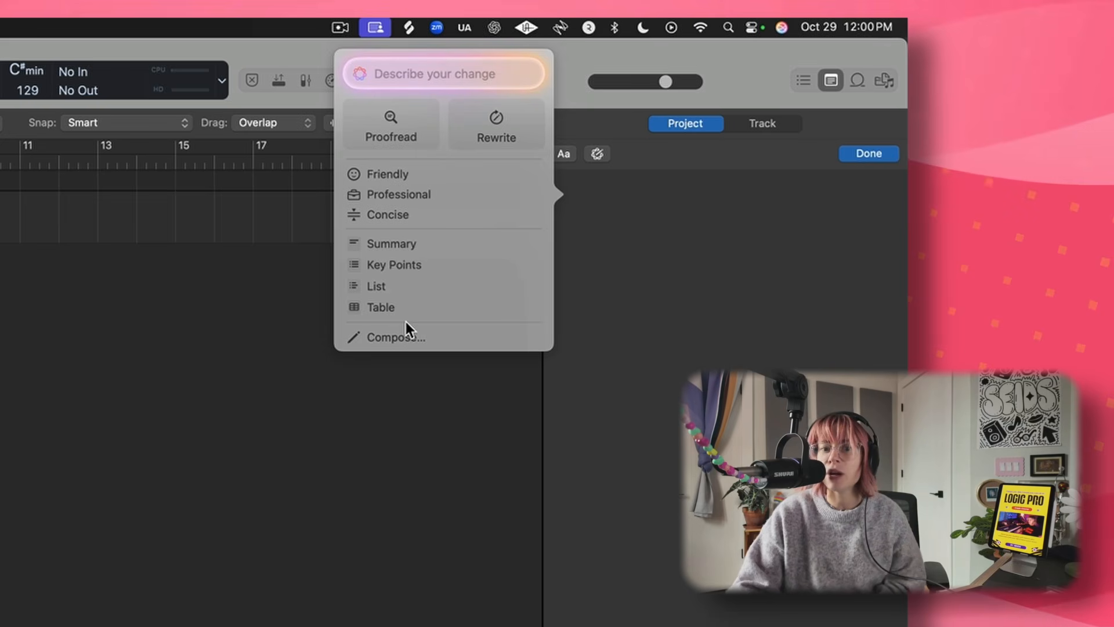
key(Escape)
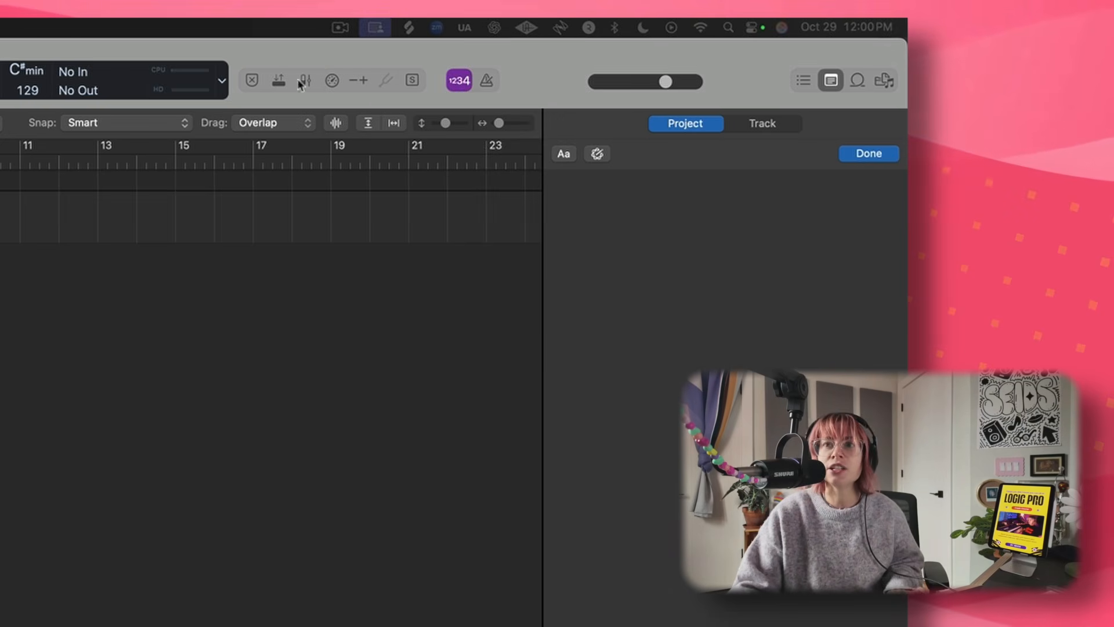
- Compose a ChatGPT prompt asking which non-diatonic chord to use with A F#m C#m E, correcting "chould" to "could"
click(597, 153)
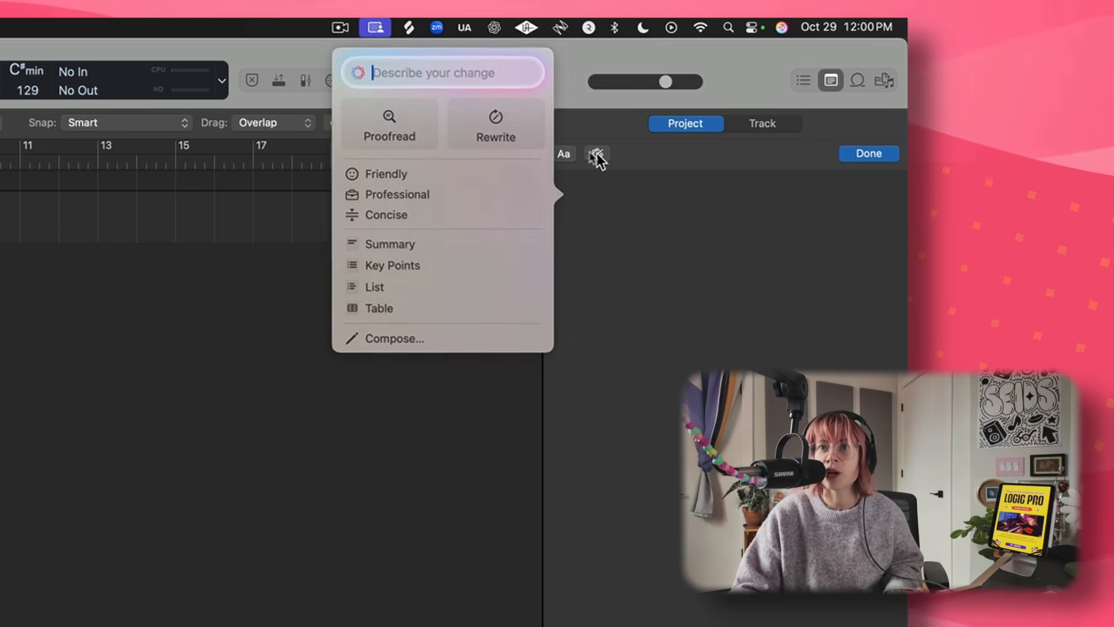
click(456, 338)
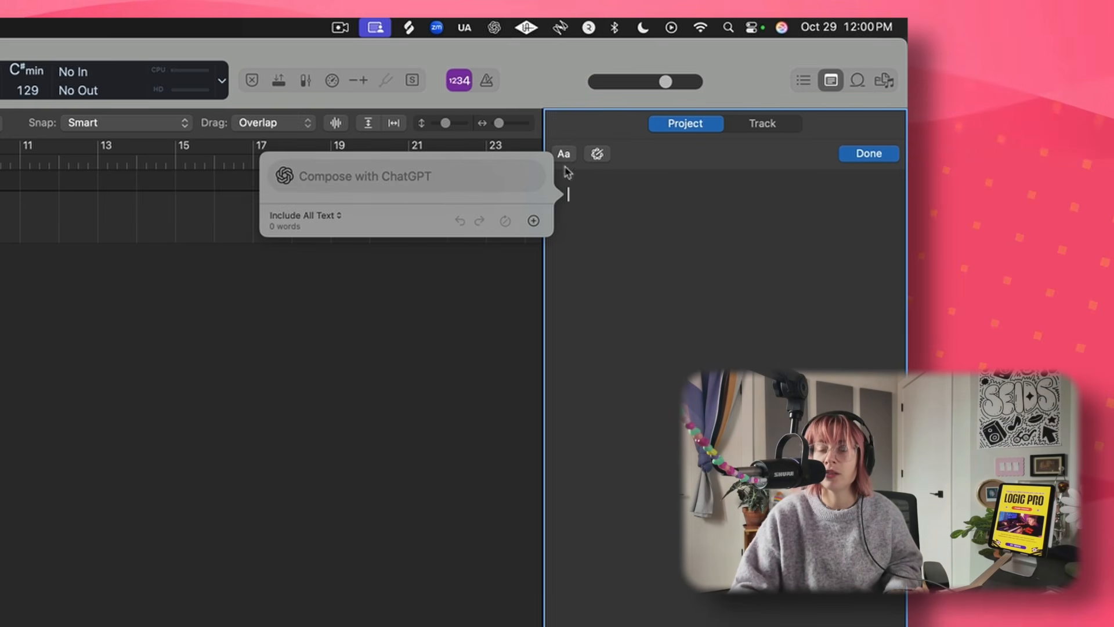
click(393, 170)
text(if my chord progression is A f#m C#m e what chould i use as a non diatonic chord)
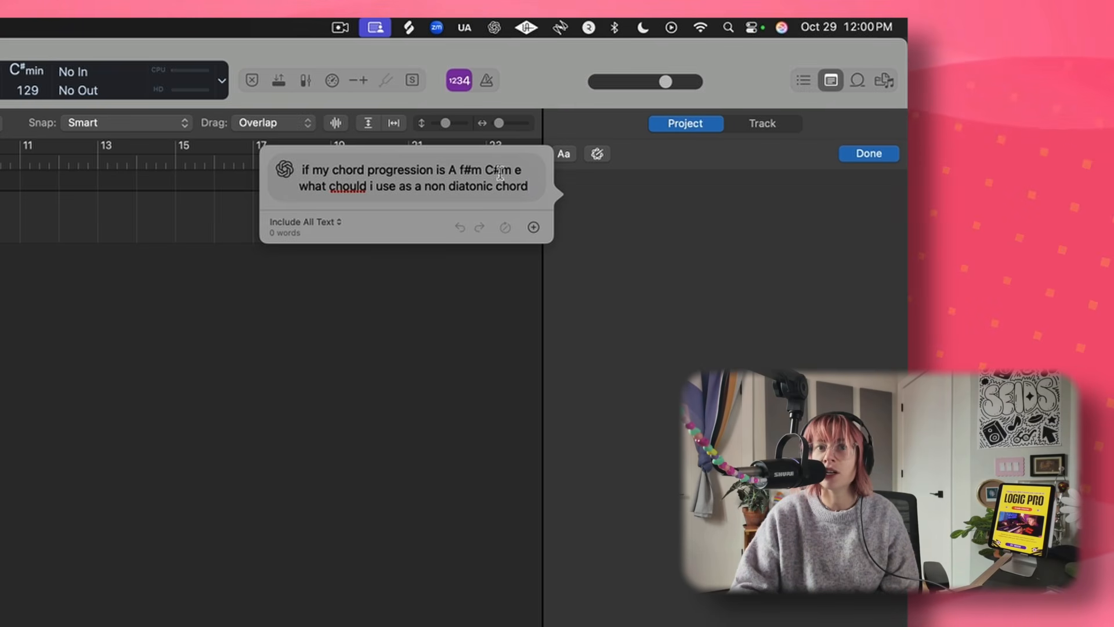
right_click(345, 188)
click(370, 214)
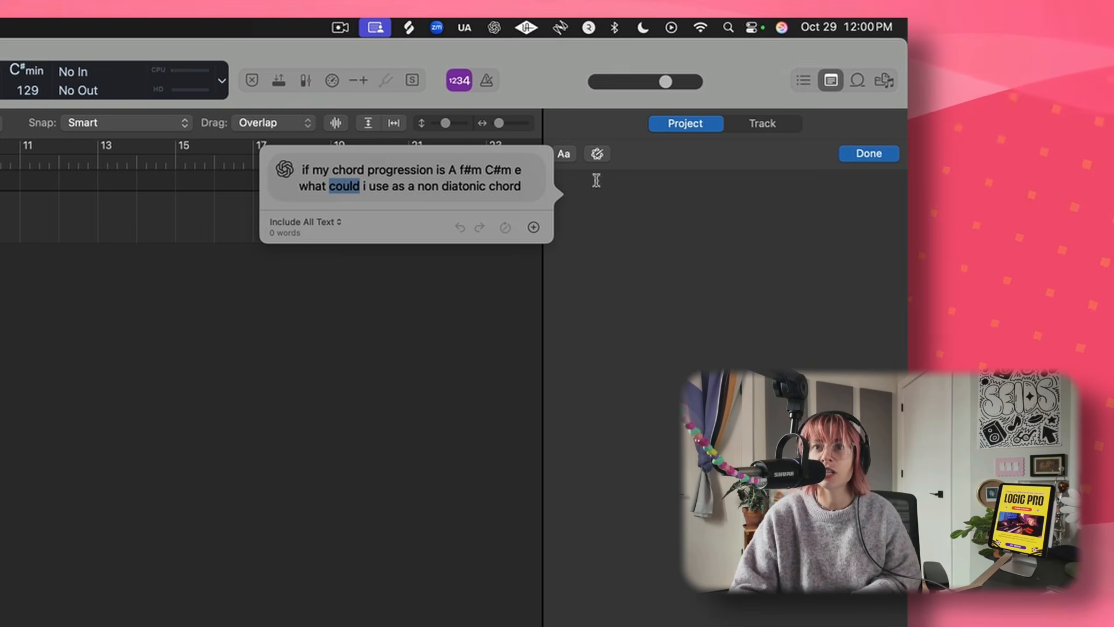
- Submit the prompt and insert ChatGPT's answer into the project notes
key(Return)
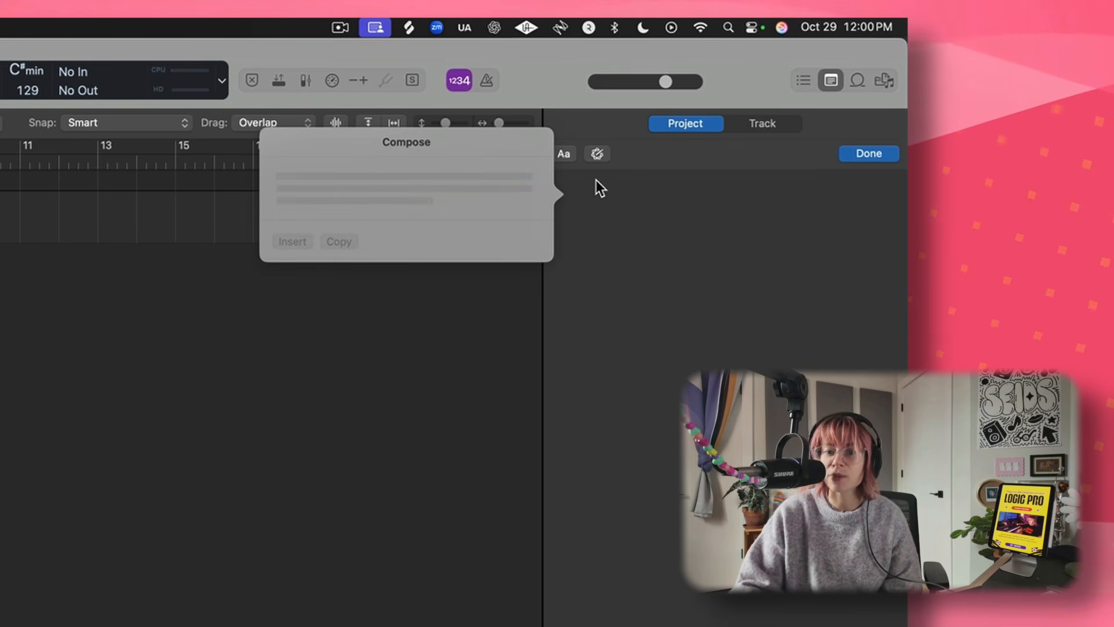
click(293, 434)
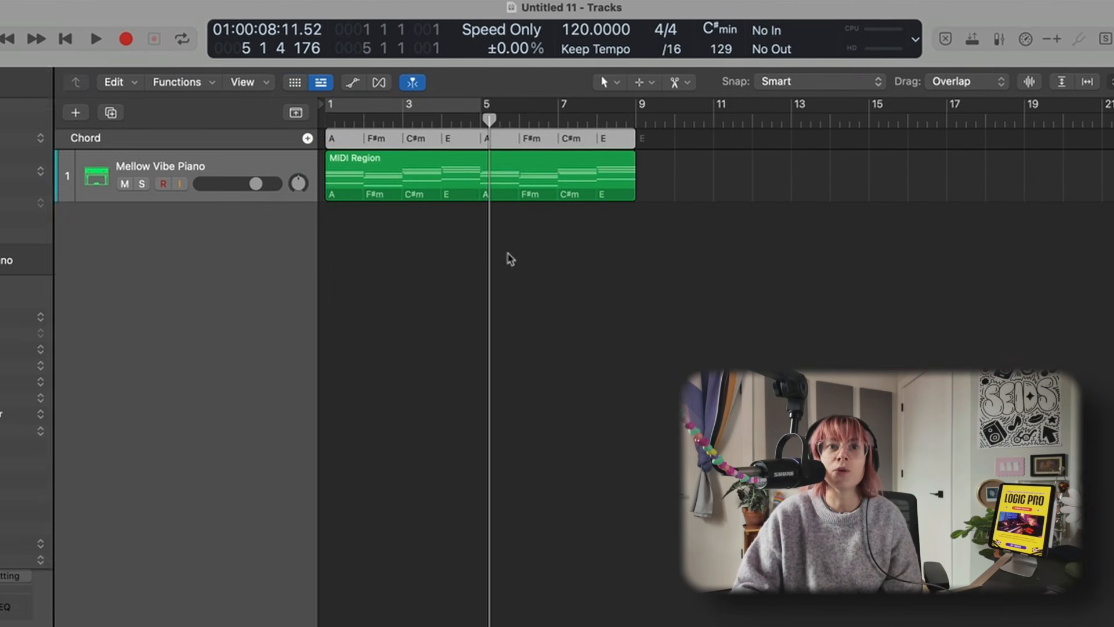
click(509, 254)
click(460, 165)
drag(447, 141, 756, 144)
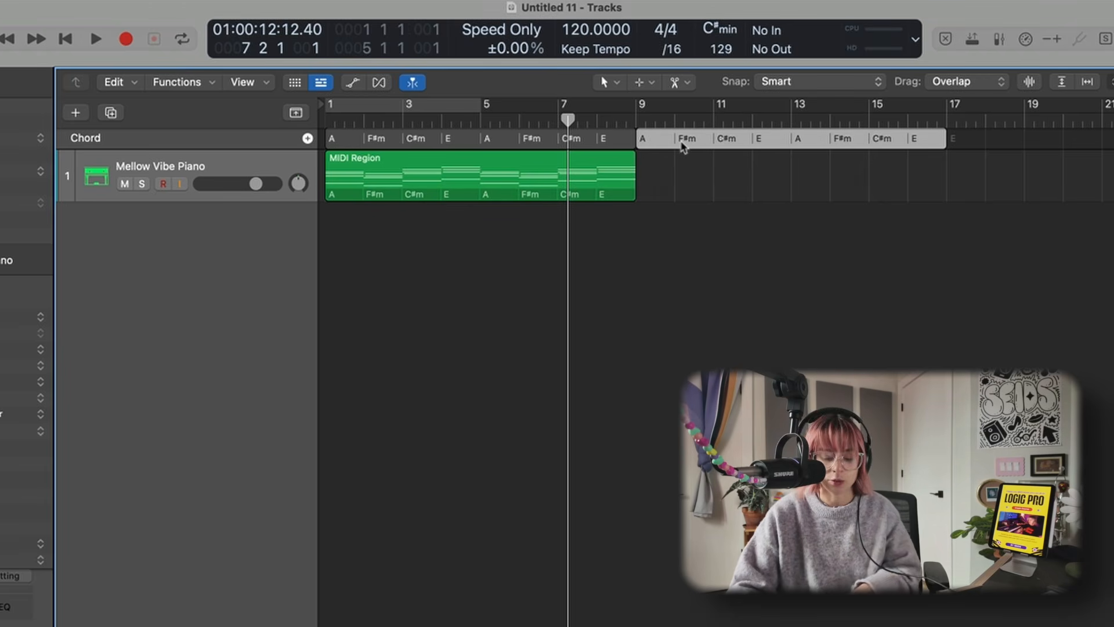
key(Delete)
- Duplicate the chord progression to start at bar 9
click(510, 141)
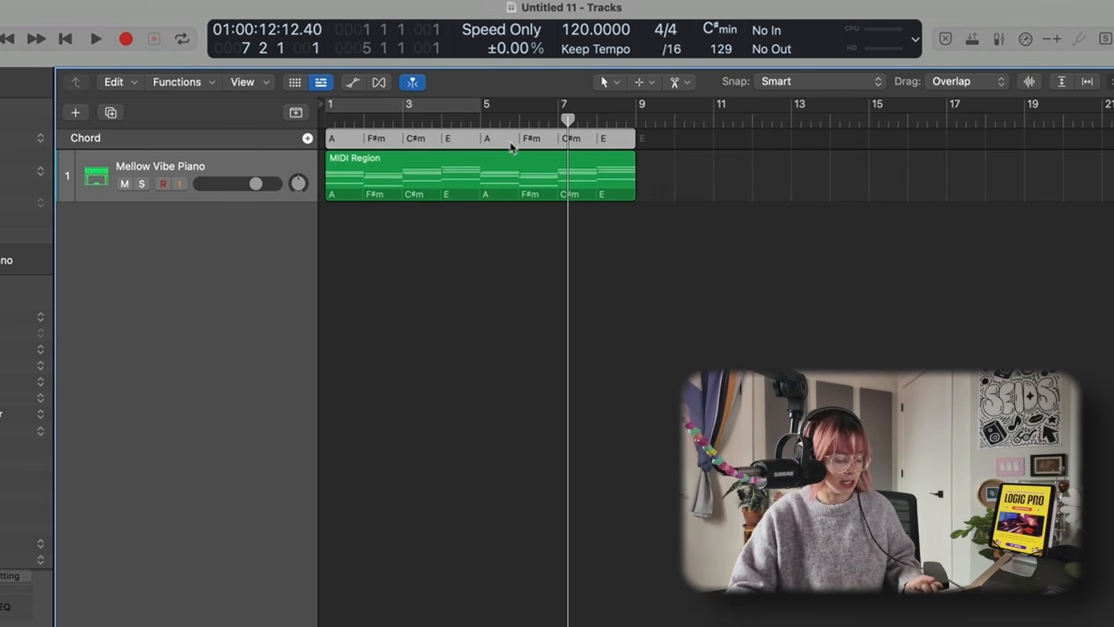
drag(510, 142, 824, 144)
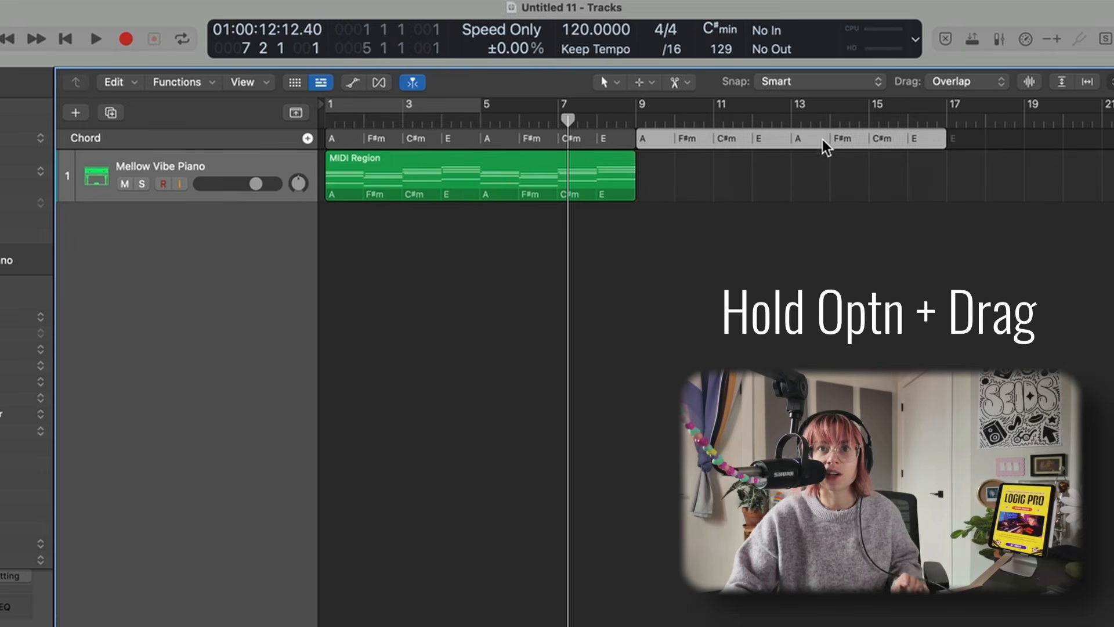
- Split the copied E chord at the playhead, bar 12 beat 3
click(771, 120)
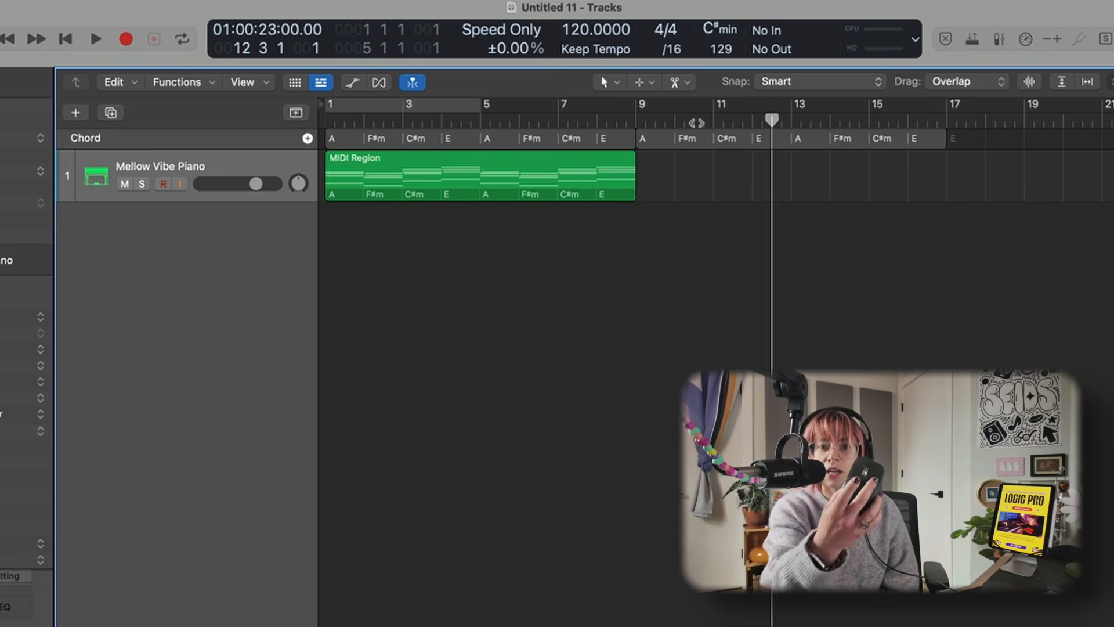
right_click(771, 140)
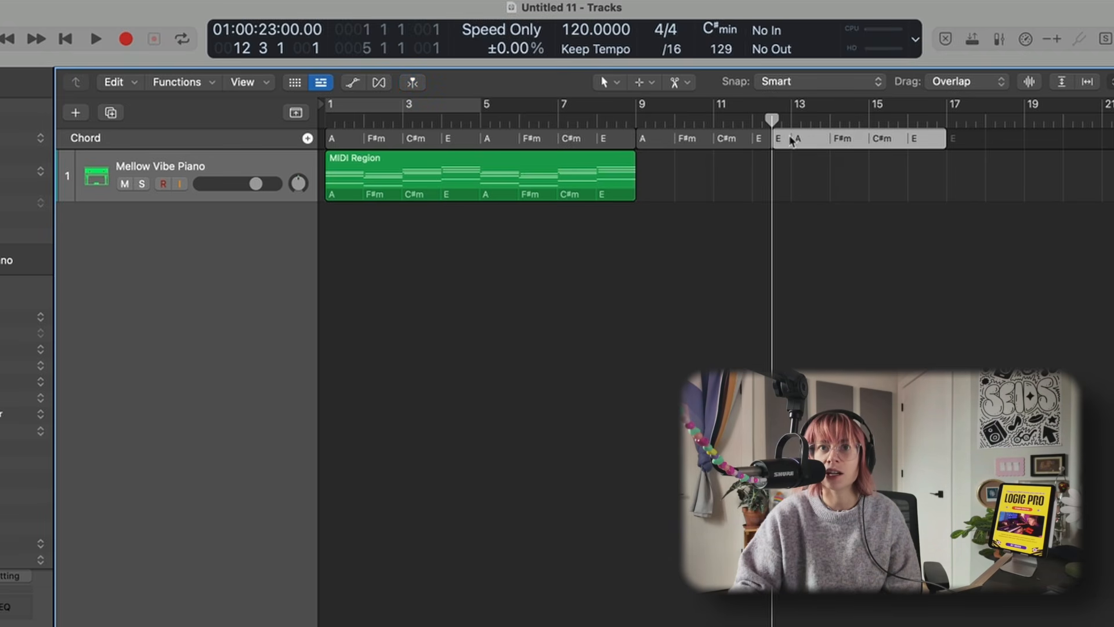
click(780, 139)
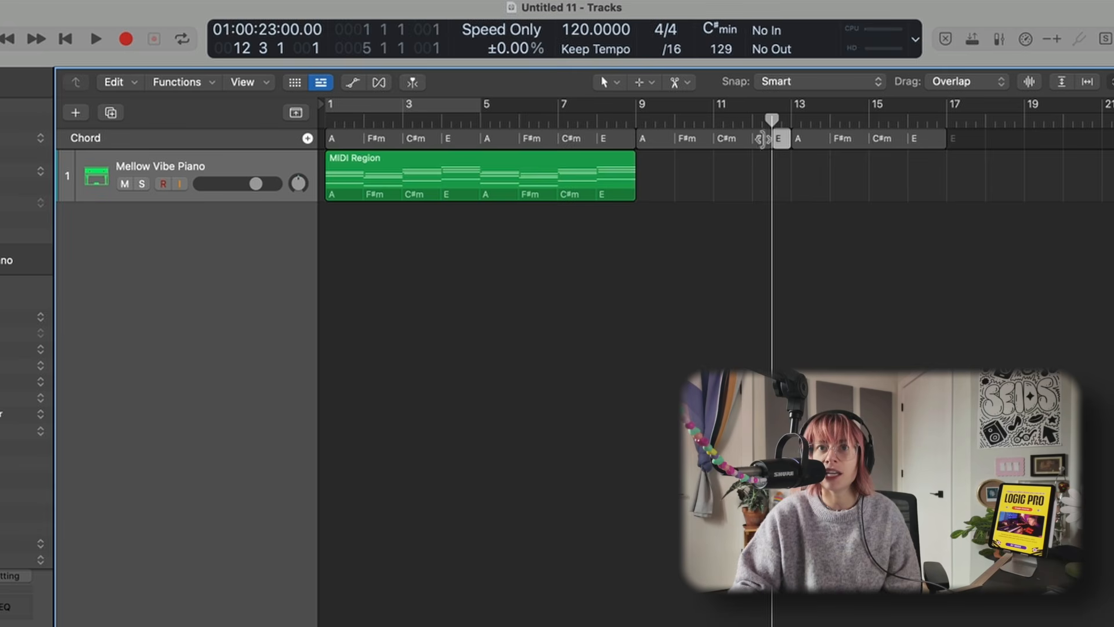
- Group the copied chords starting at bar 9 from the chord track's context menu
click(737, 141)
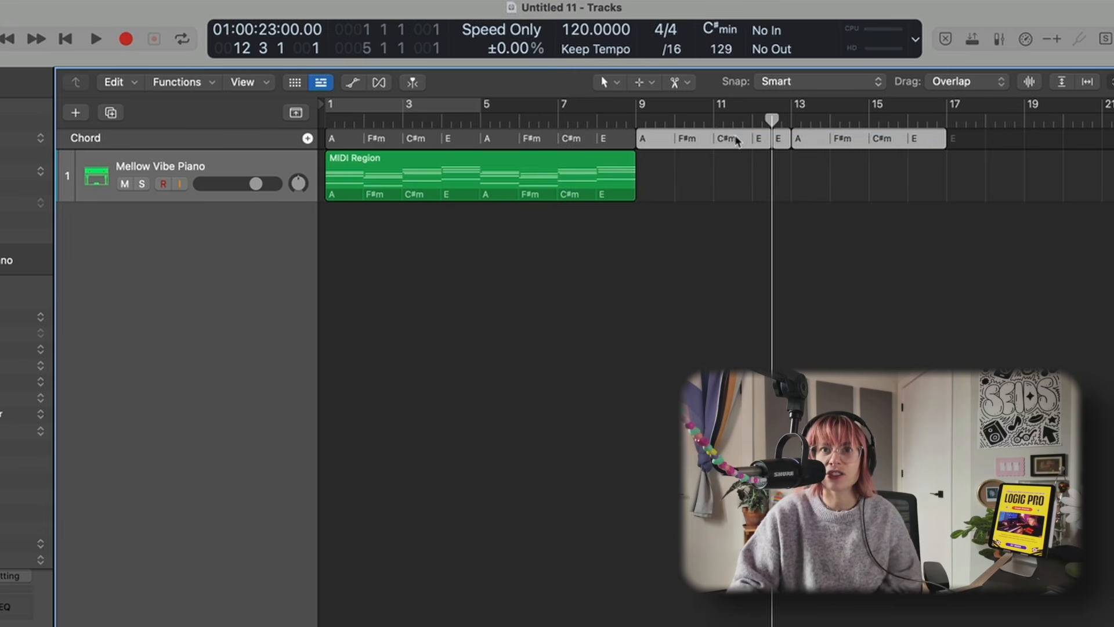
right_click(736, 140)
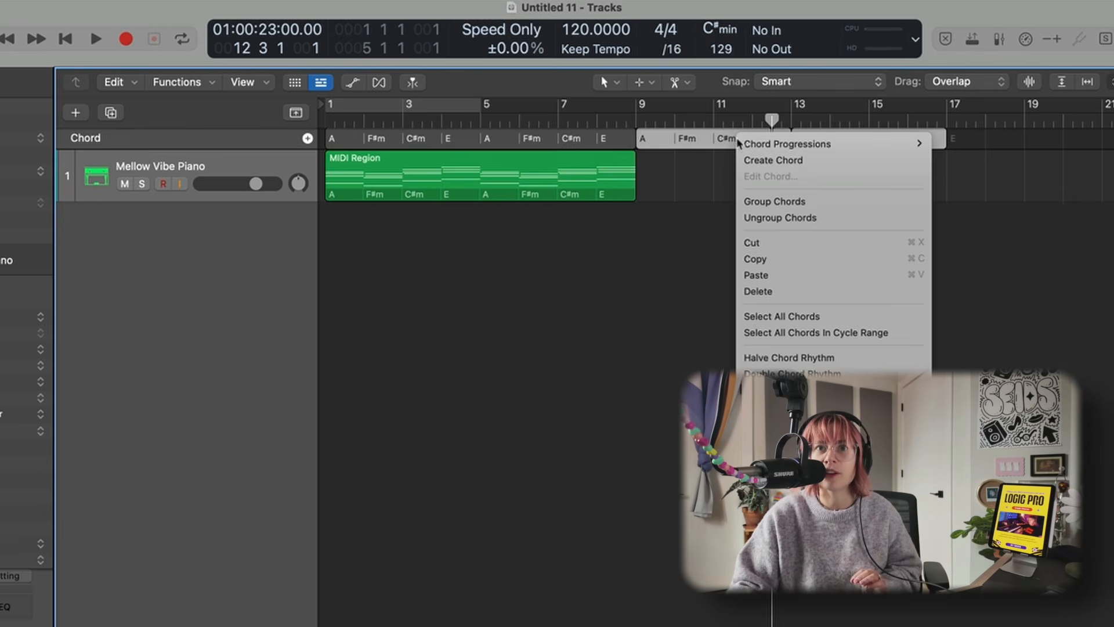
click(773, 202)
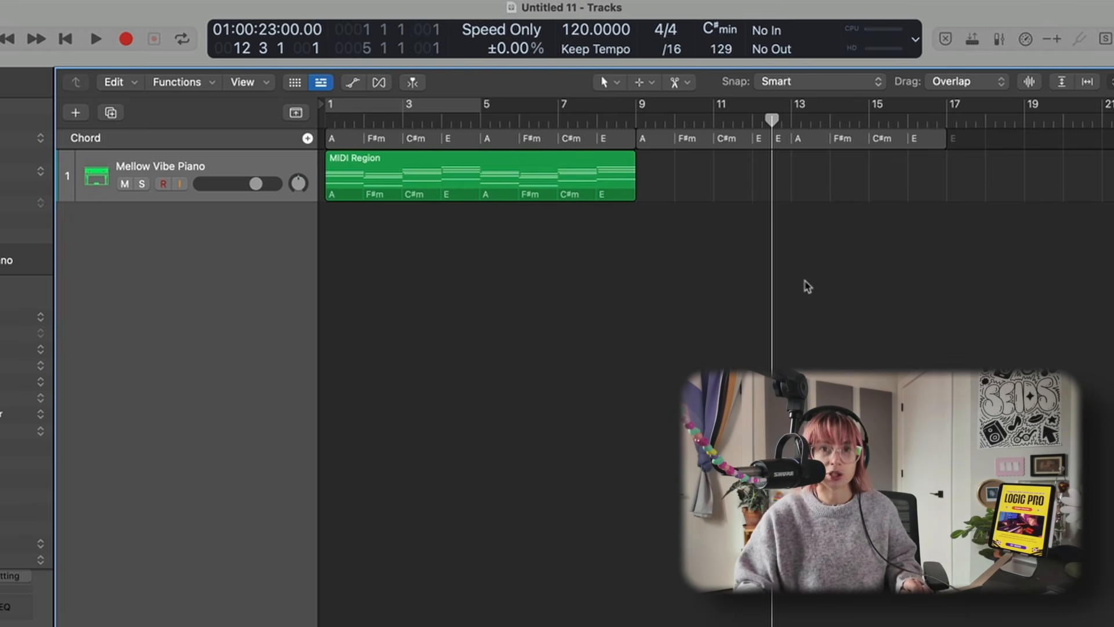
- Open the Editing settings to check the right mouse button behaviour, then close them
key(super+comma)
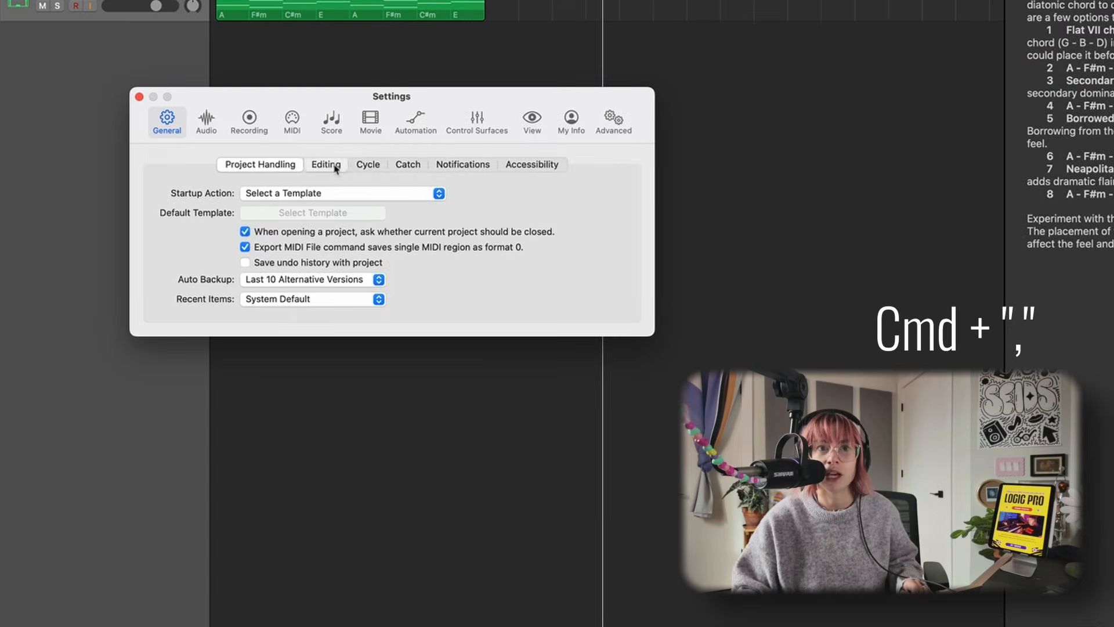
click(326, 165)
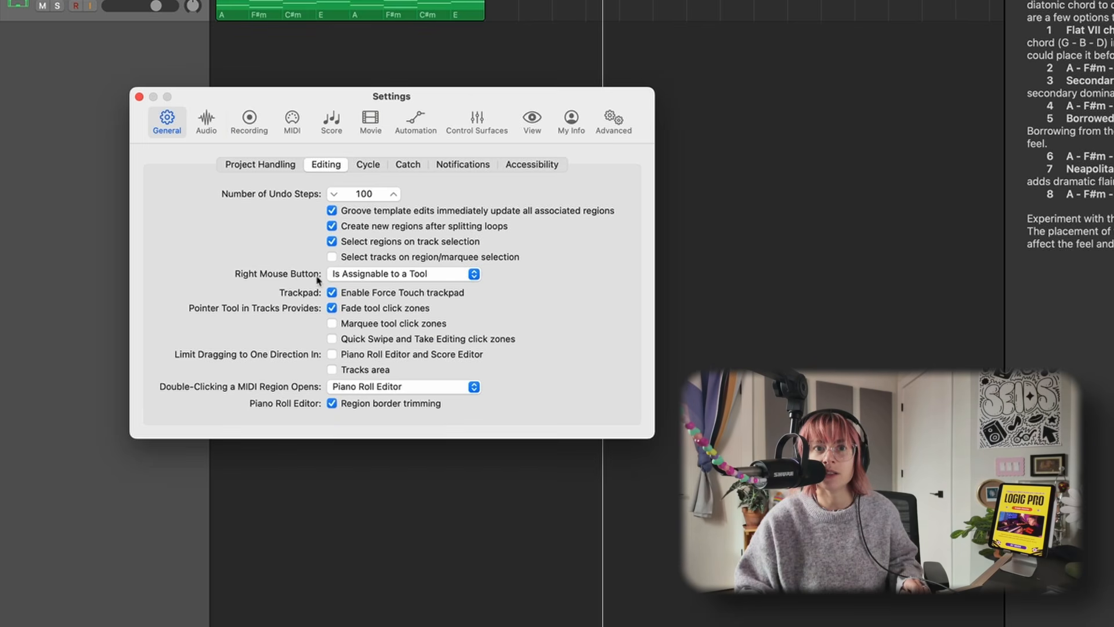
click(153, 96)
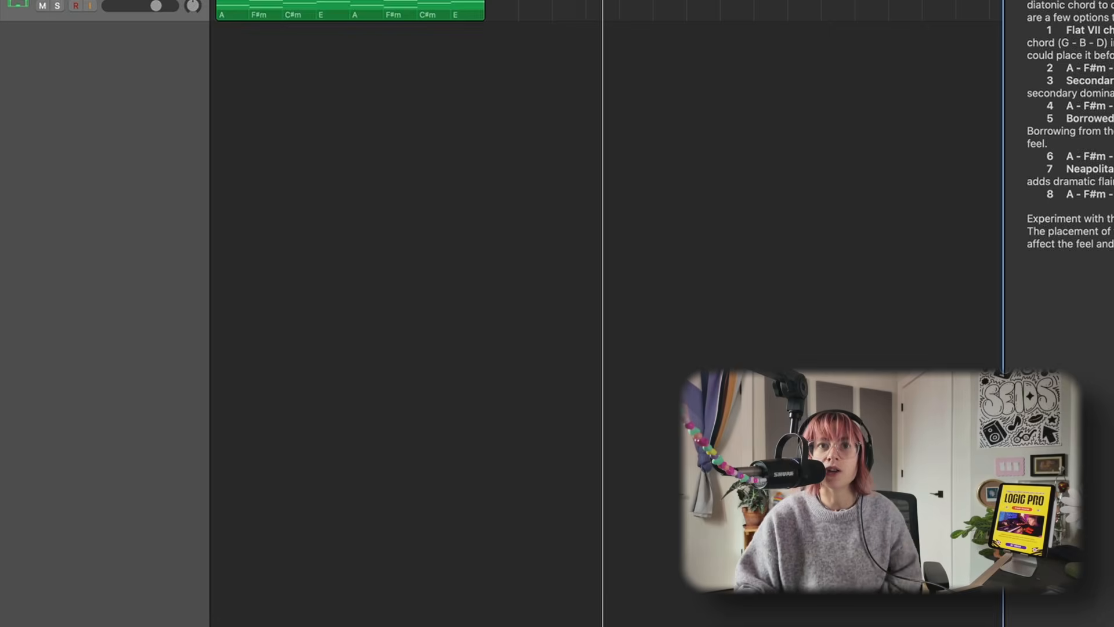
- Rename the first E chord in bar 12 to G
click(709, 173)
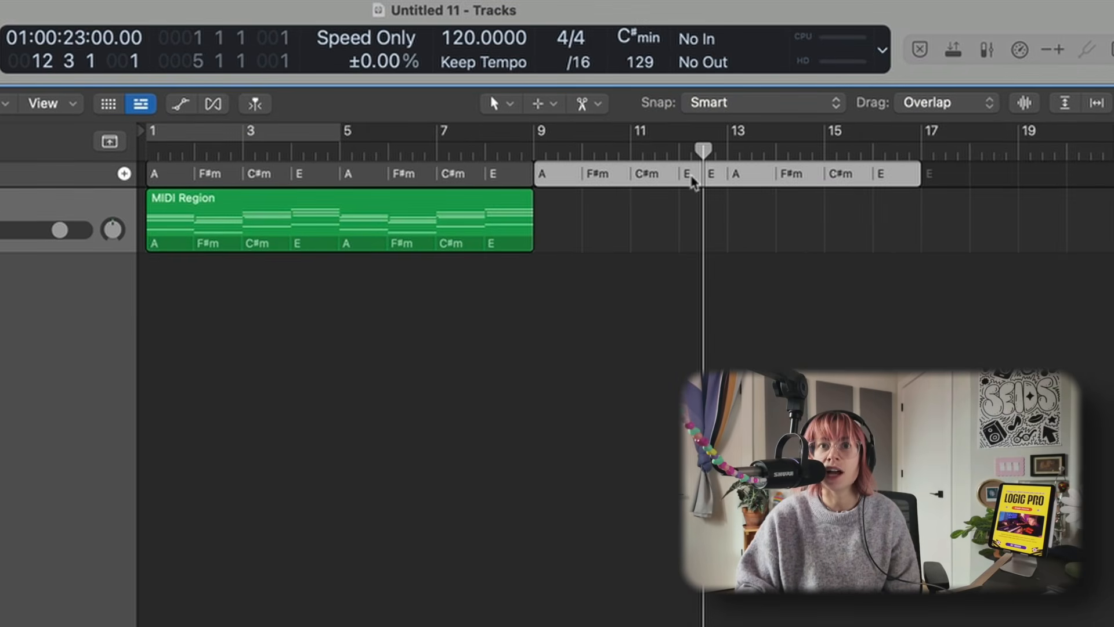
click(691, 175)
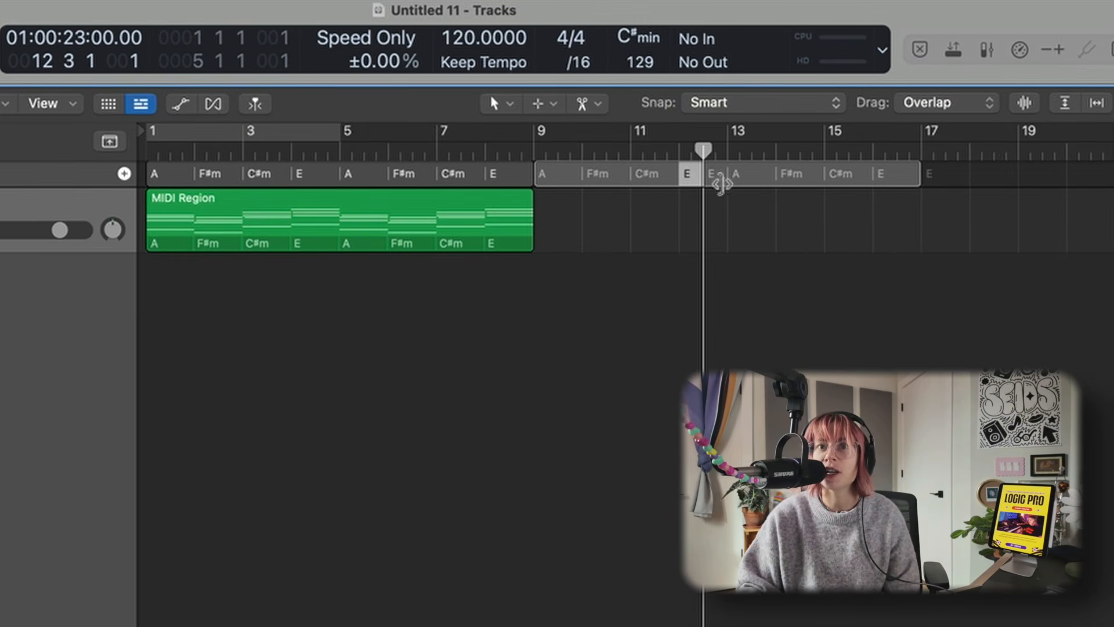
double_click(690, 176)
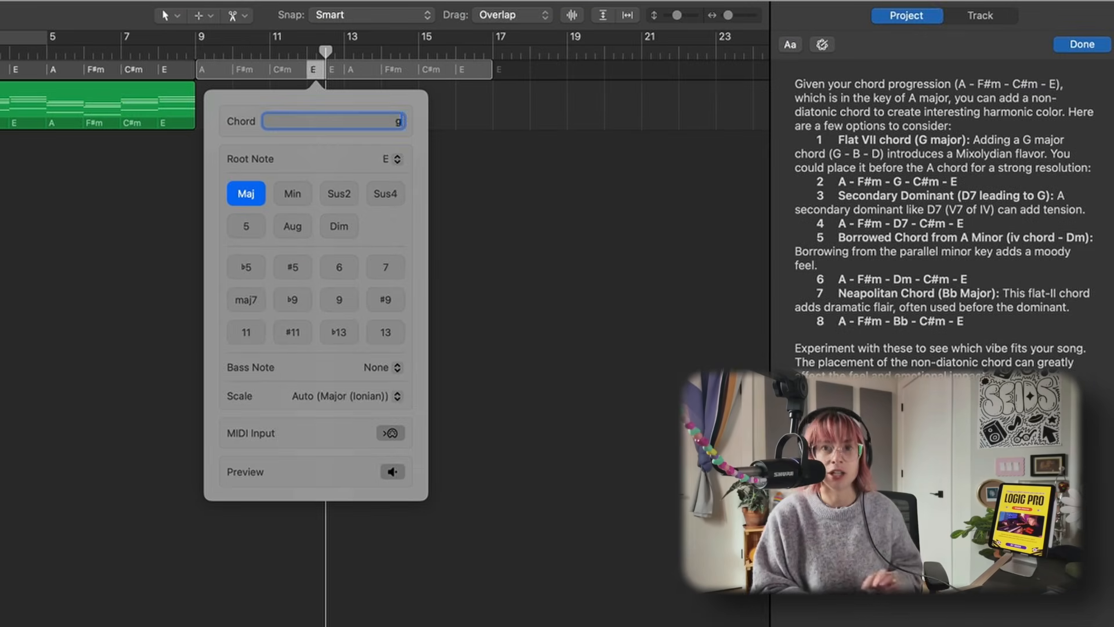
text(G)
key(Return)
- Drag the chords from bar 9 onto the piano track as a MIDI region and play it back
drag(378, 80, 378, 102)
click(271, 53)
key(space)
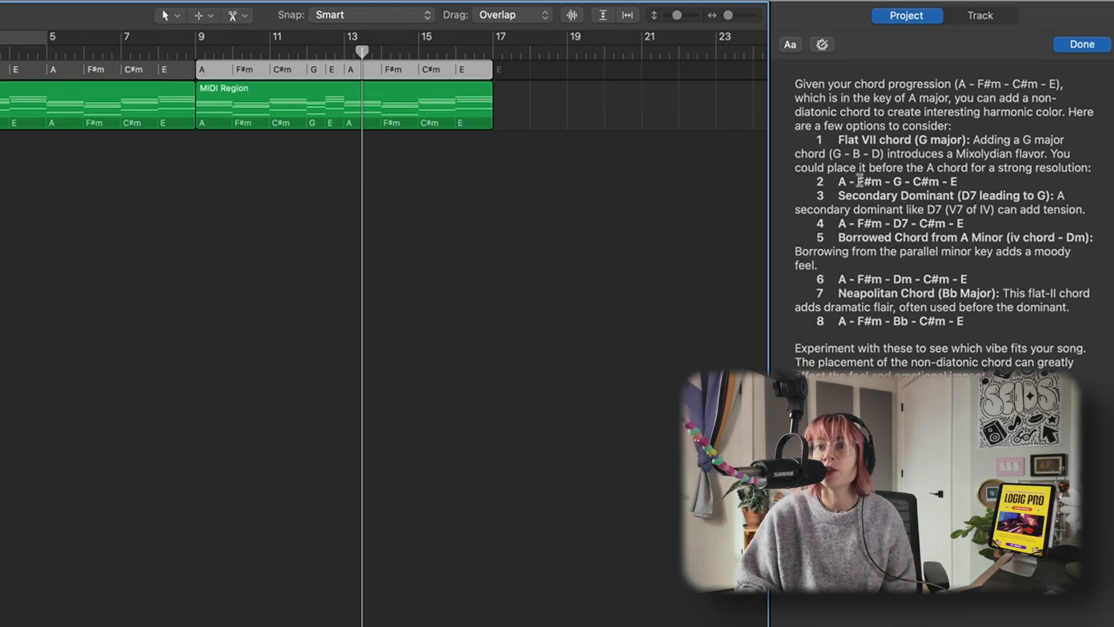
- Delete the new MIDI region from bar 9
click(281, 161)
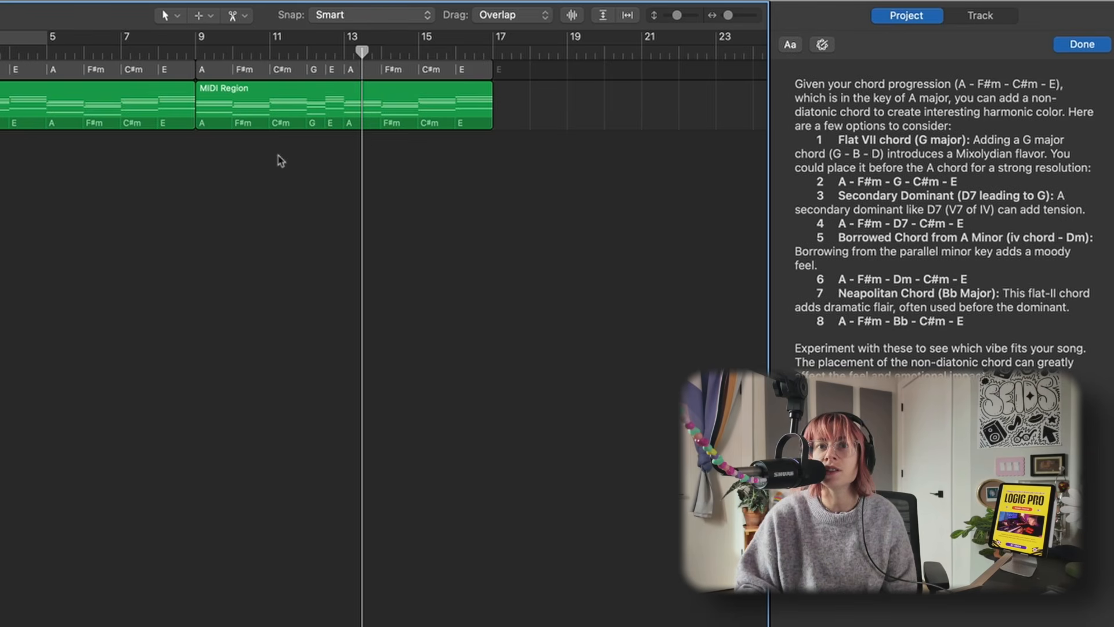
click(346, 105)
key(Delete)
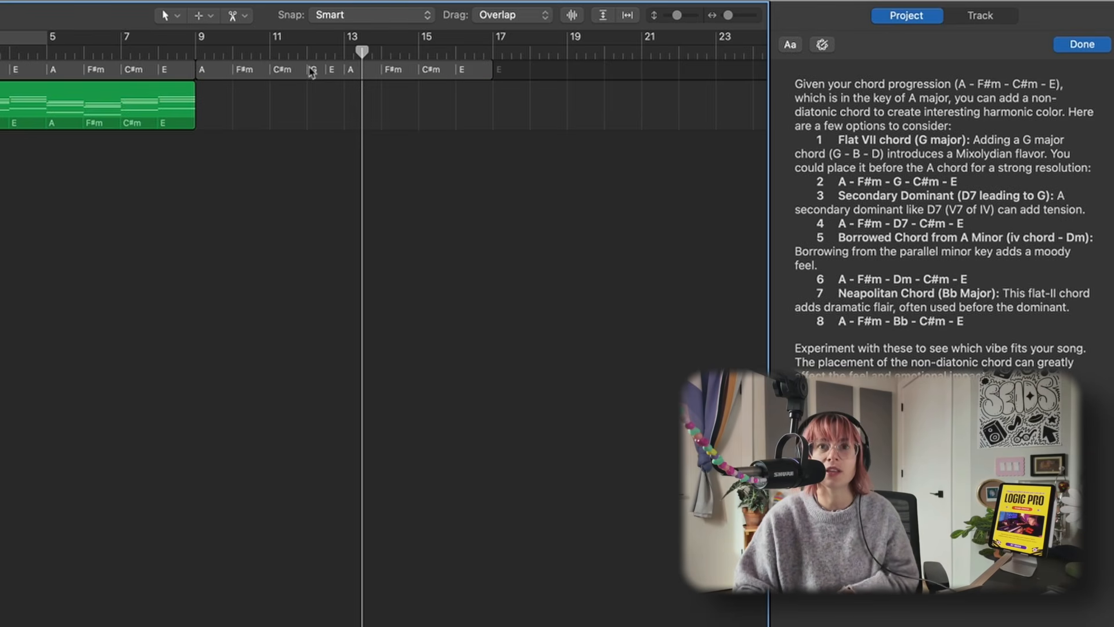
- Swap the chords in bars 11 and 12, renaming the C#m to G and the G to C#m
click(286, 71)
double_click(283, 67)
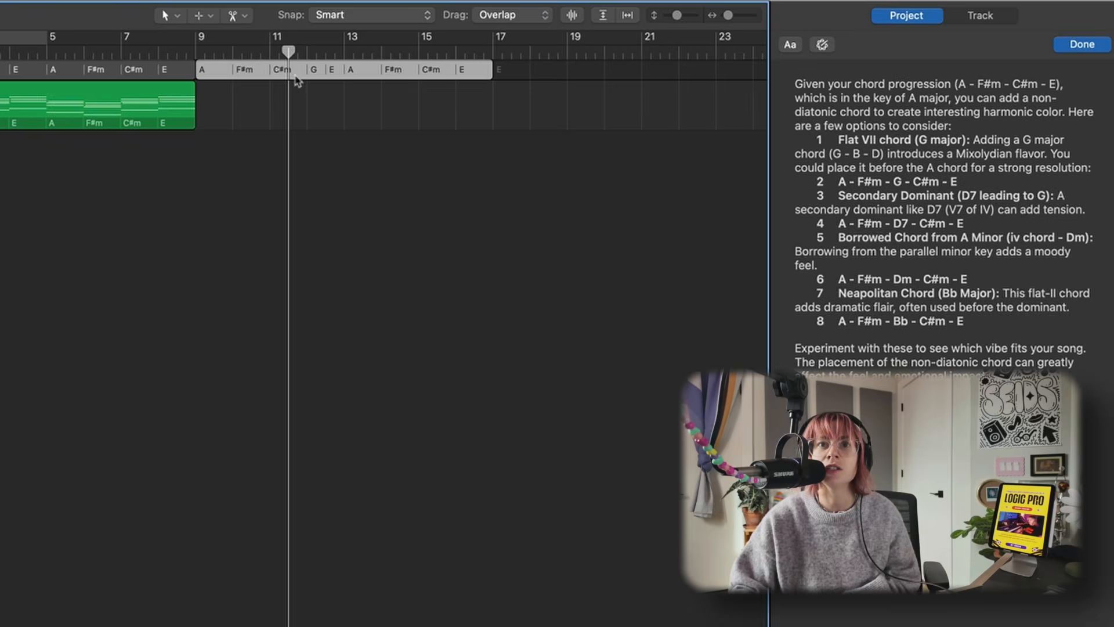
text(G)
key(Return)
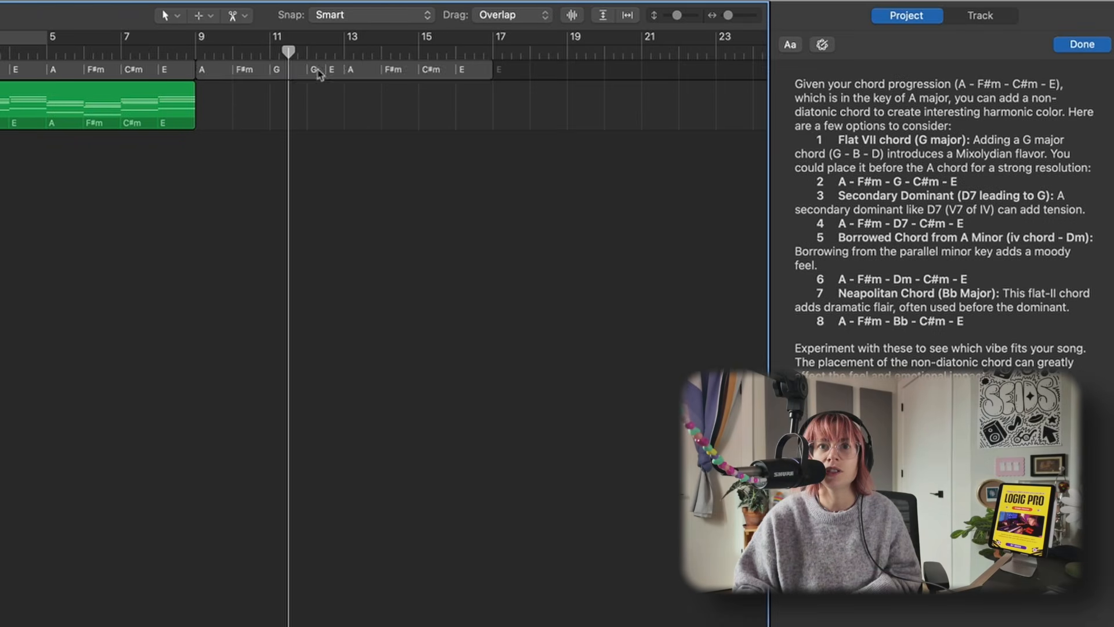
double_click(318, 69)
text(C#m)
key(Return)
- Audition the revised chords as a MIDI region on the piano track, then delete that region
drag(327, 69, 327, 96)
click(198, 48)
key(space)
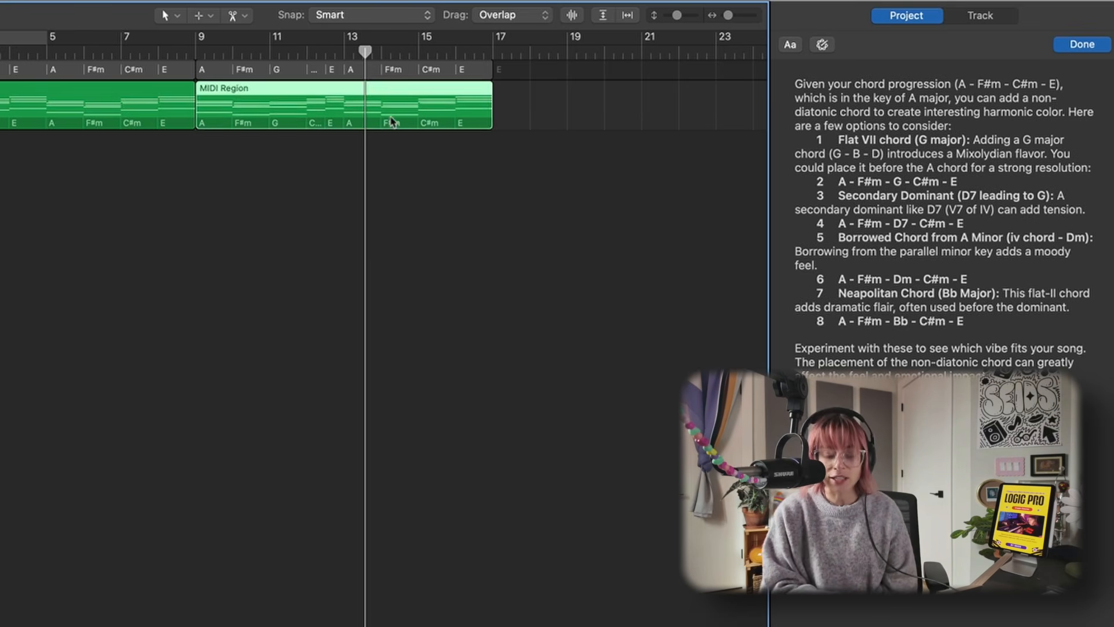
key(Delete)
- Change the bar 12 chord to Dm and the bar 11 chord to C#m, following the notes' suggestions
drag(834, 139, 961, 140)
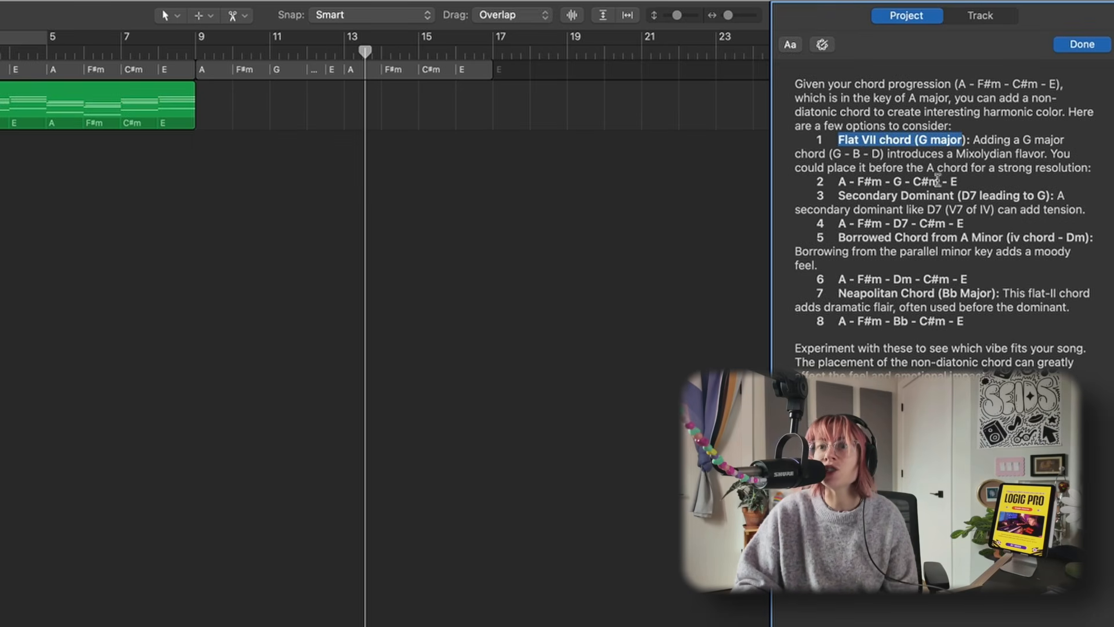
click(841, 185)
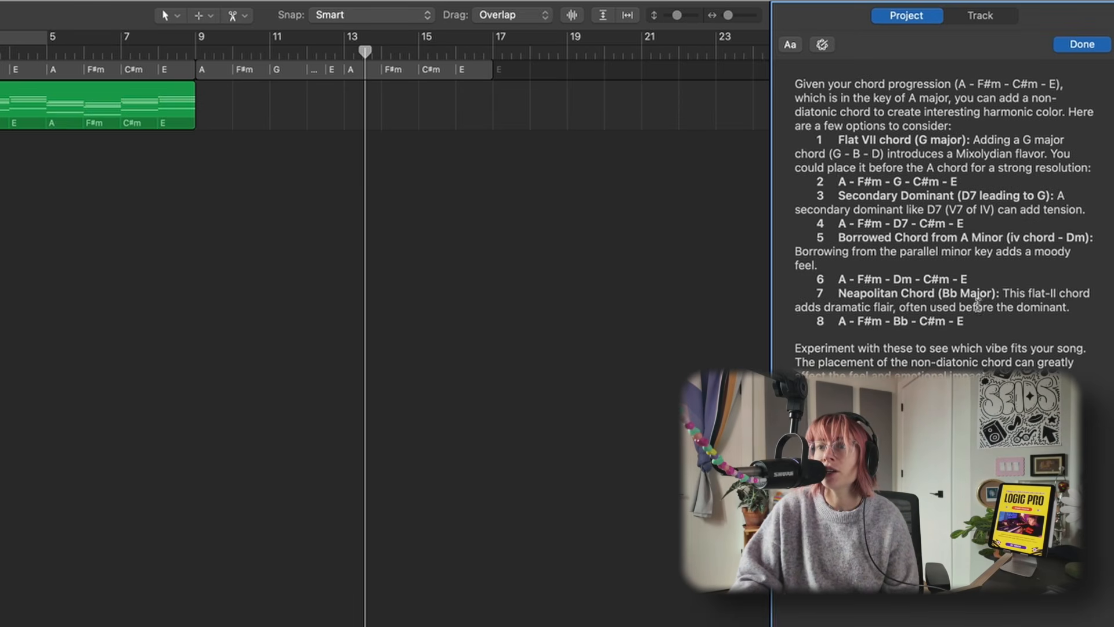
click(315, 70)
double_click(316, 70)
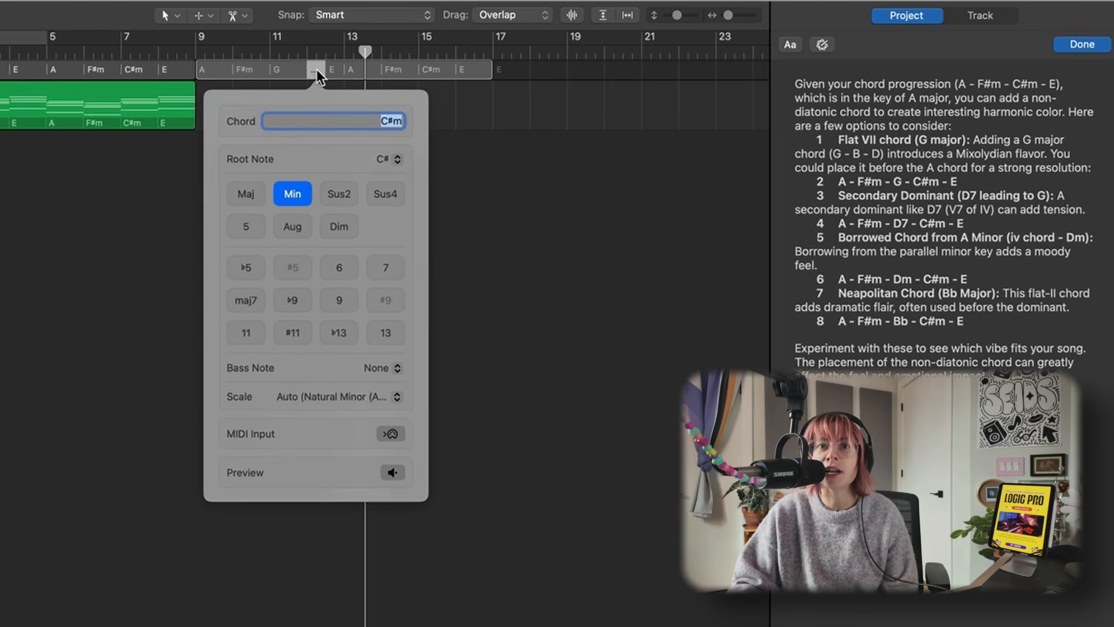
text(Dm)
click(280, 70)
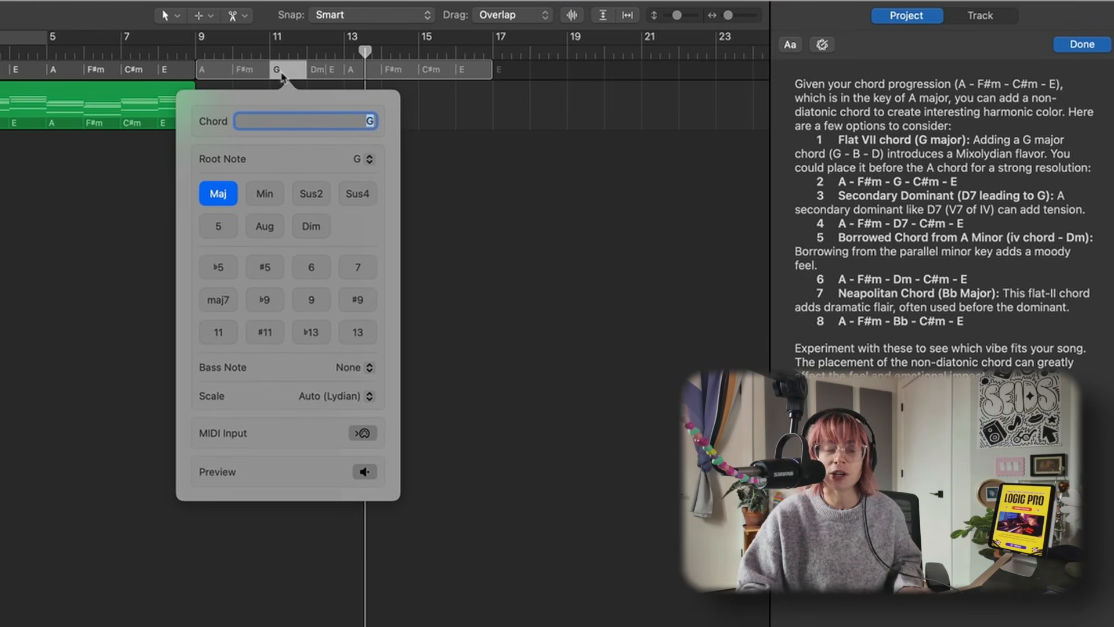
text(C#m)
click(467, 113)
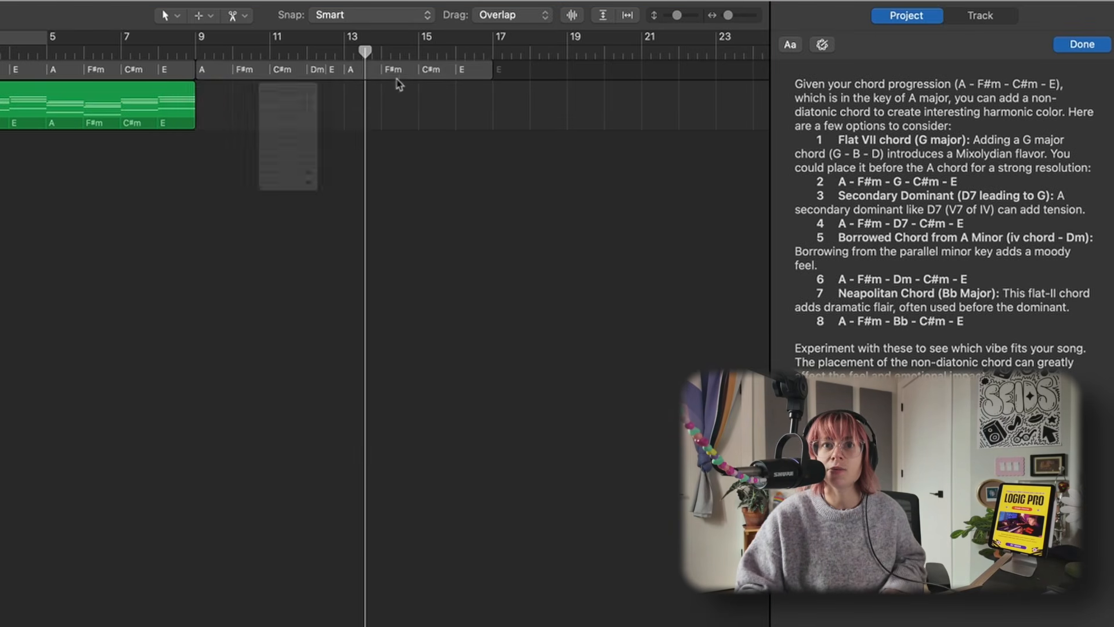
- Drag the chords from bar 9 onto the piano track as a MIDI region and play it
drag(352, 71, 346, 96)
click(204, 54)
key(space)
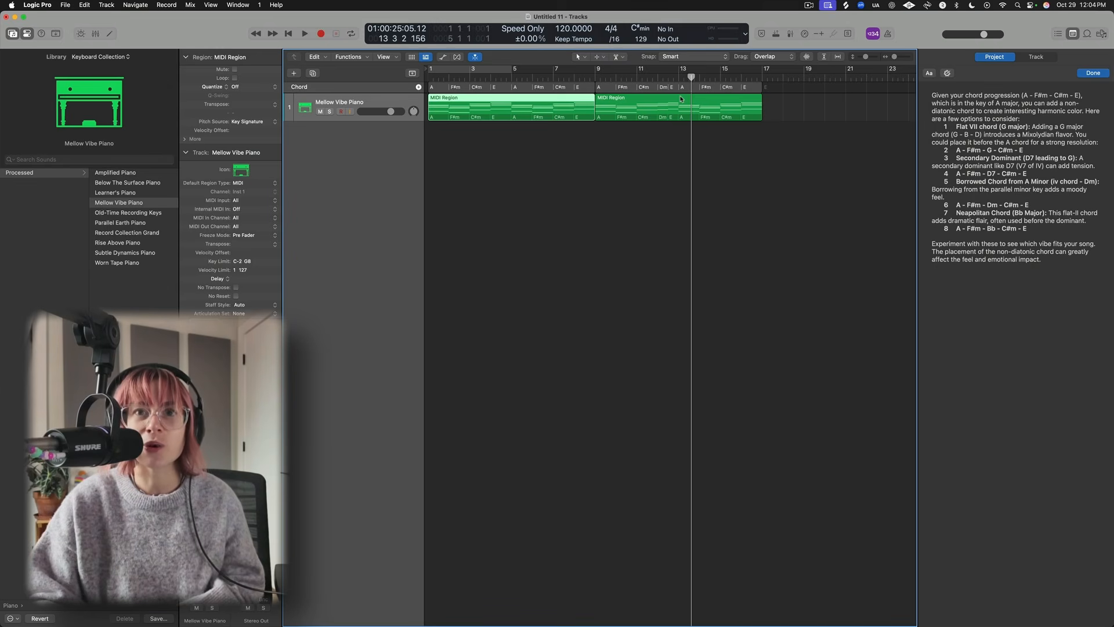
- Open the bar 9 region in an enlarged piano roll and hide the project notes
double_click(677, 106)
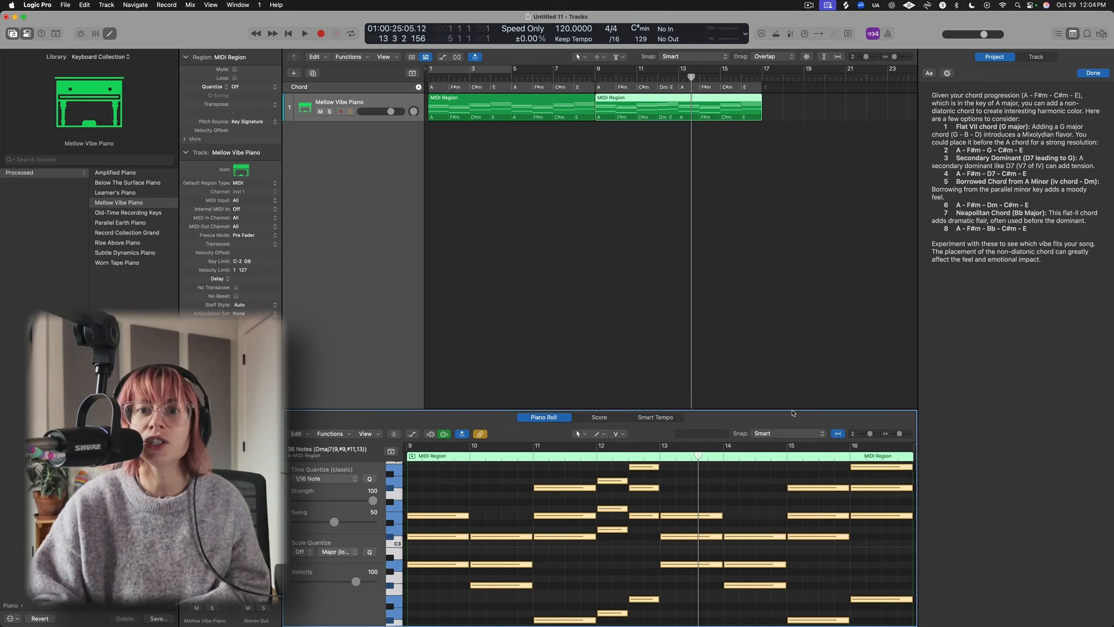
drag(791, 409, 793, 202)
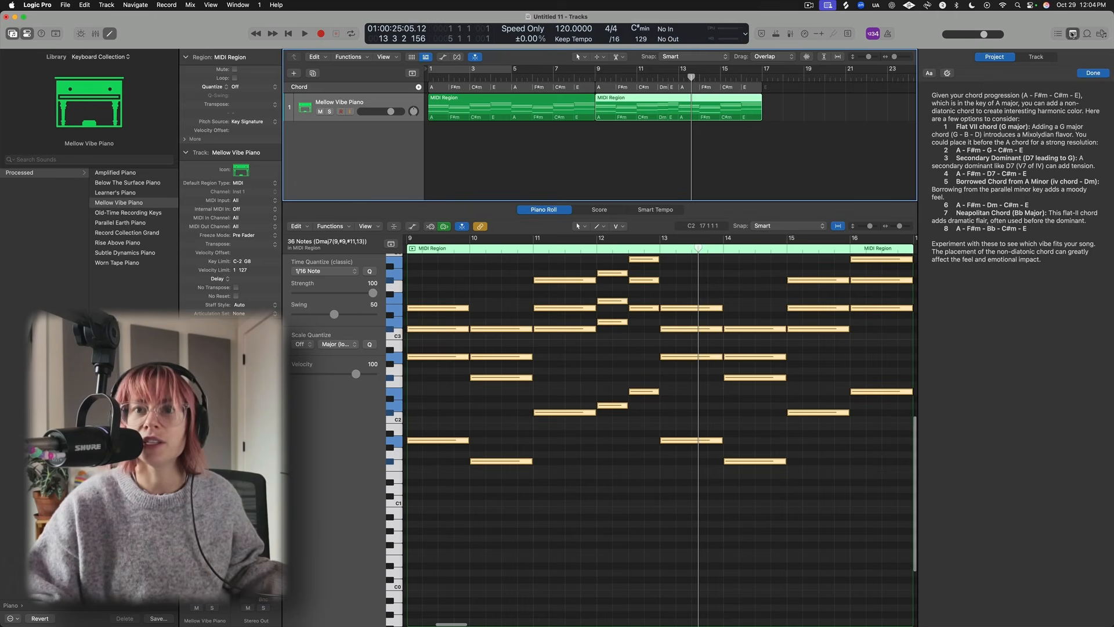
click(1073, 33)
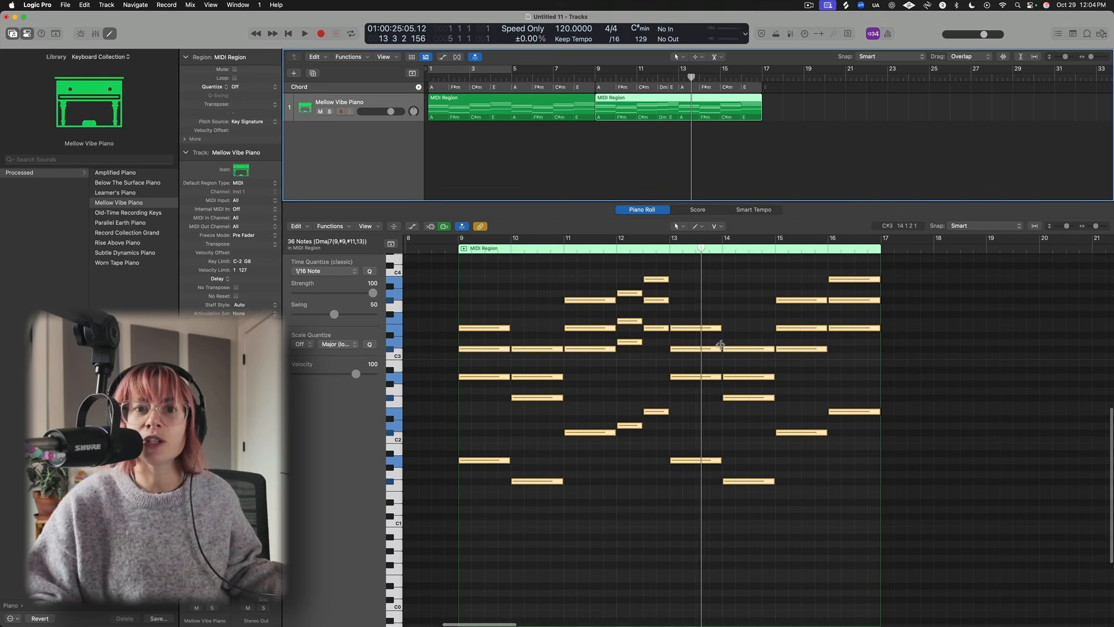
- Delete the lowest note of every chord in the region
scroll(725, 348, right, 1)
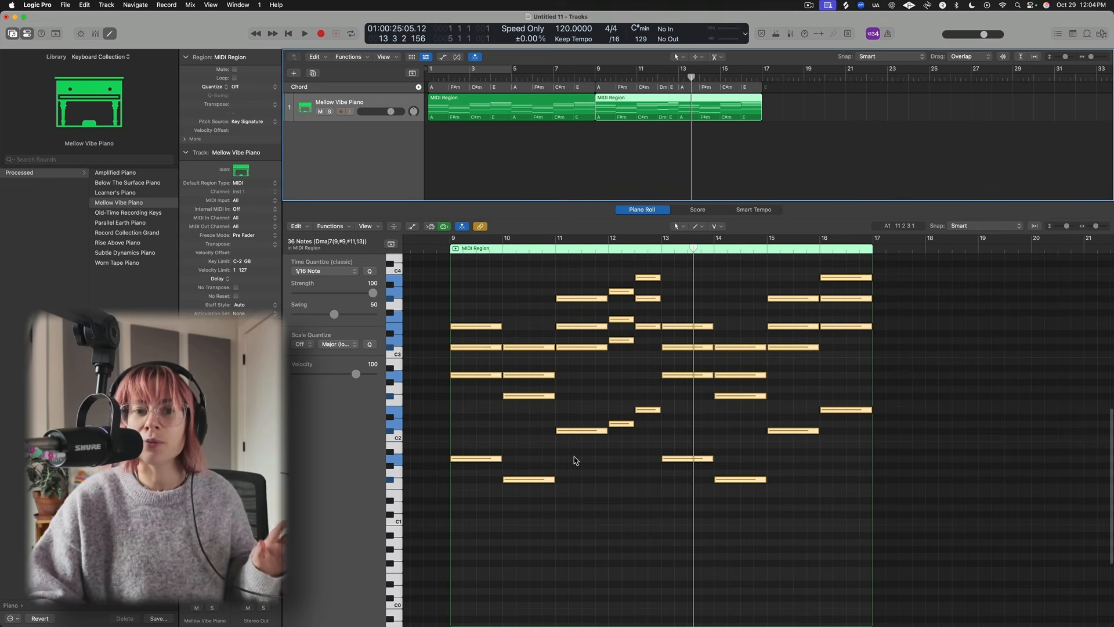
click(497, 380)
click(478, 327)
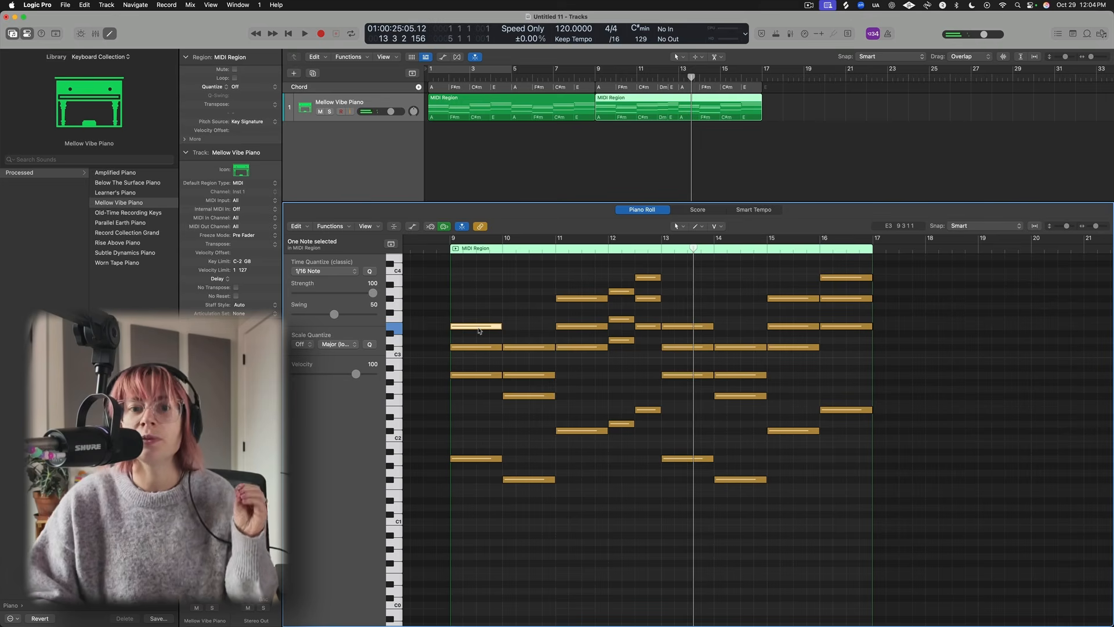
key(super+a)
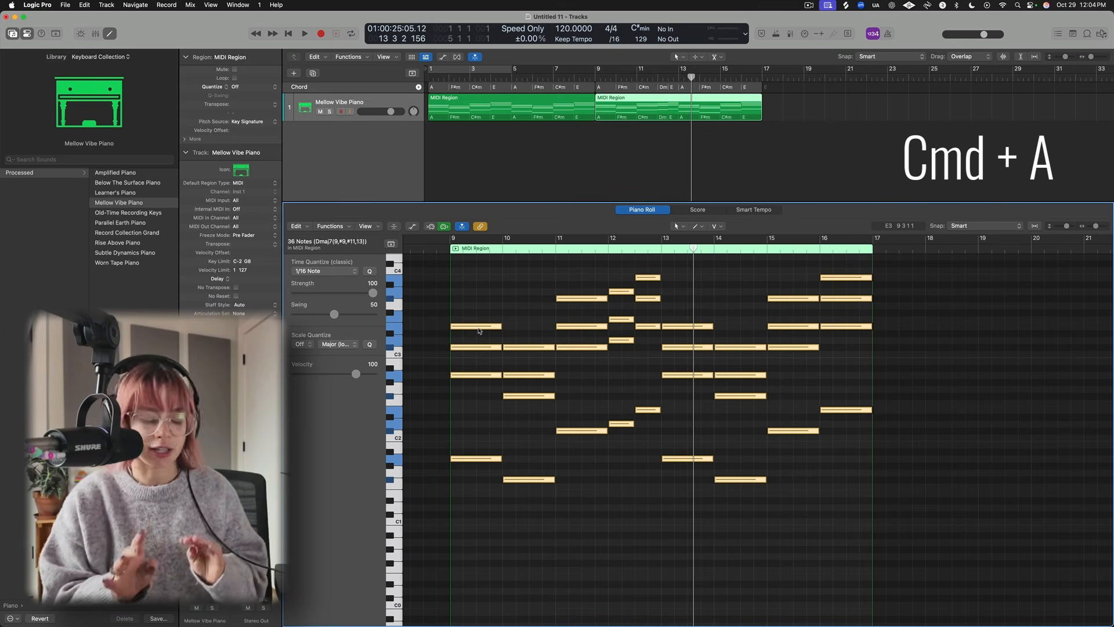
key(shift+Down)
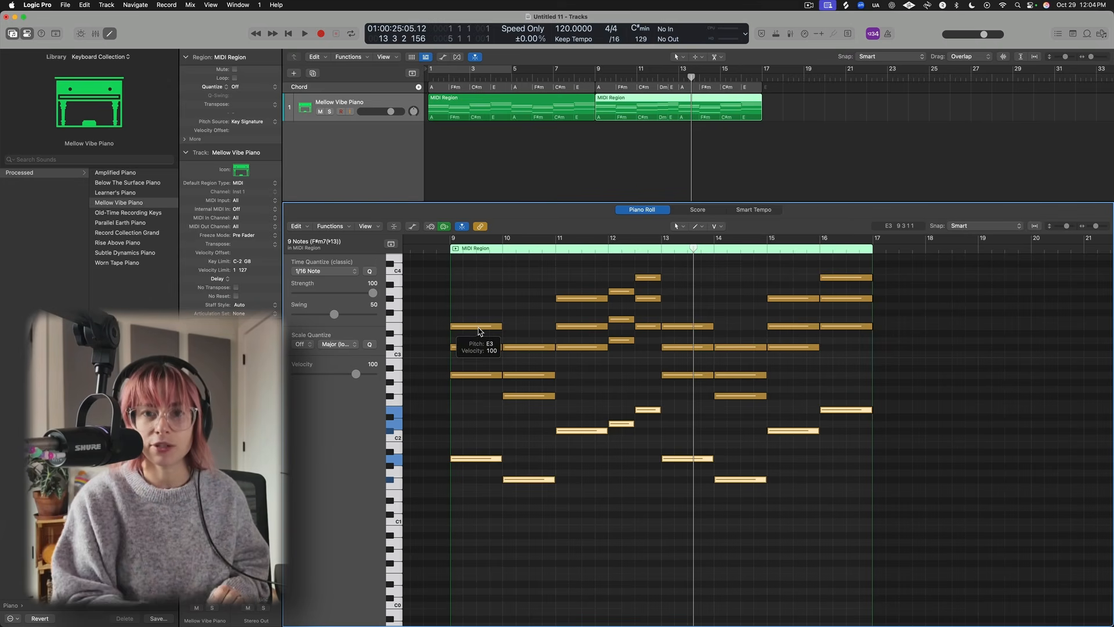
key(Delete)
scroll(572, 480, up, 2)
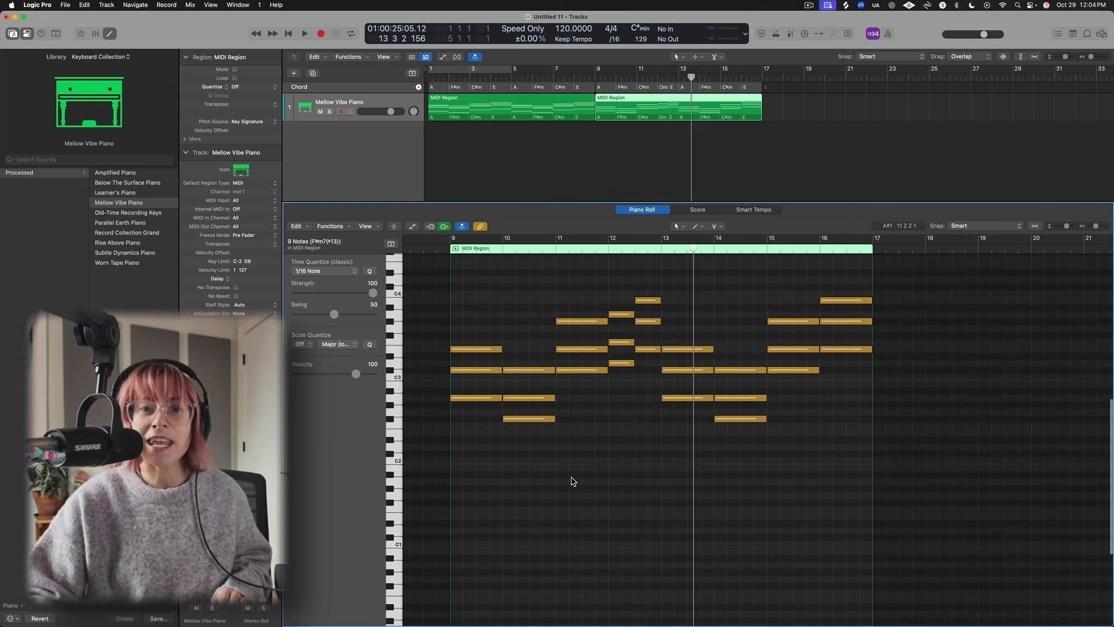
scroll(528, 422, up, 1)
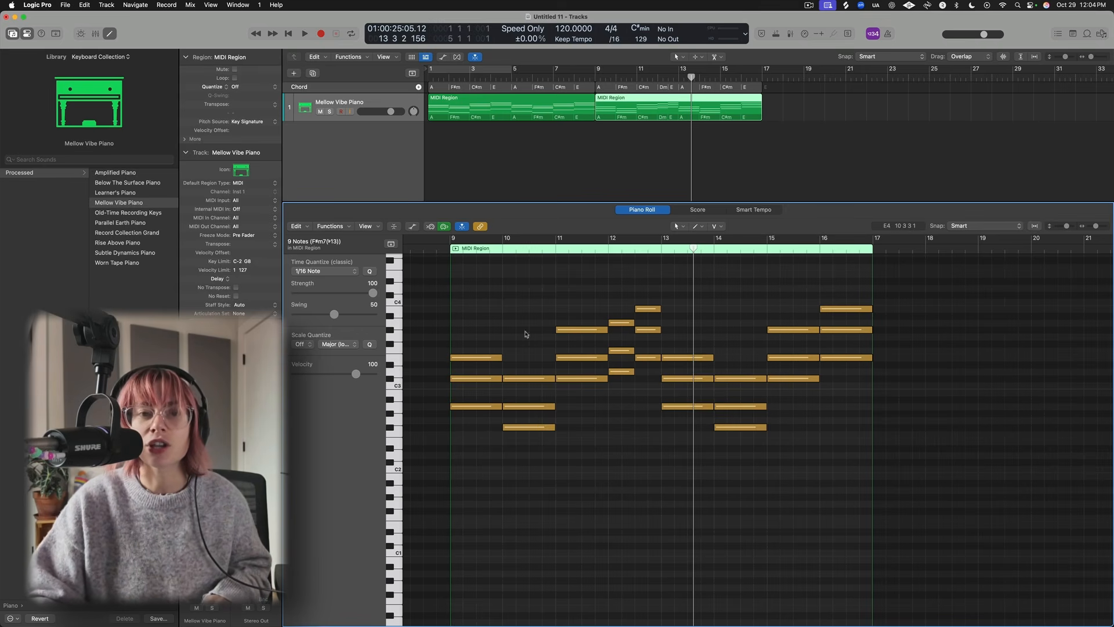
- Edit the top voice of the chords in bars 9 to 12 and play the section back
click(465, 406)
scroll(502, 370, up, 1)
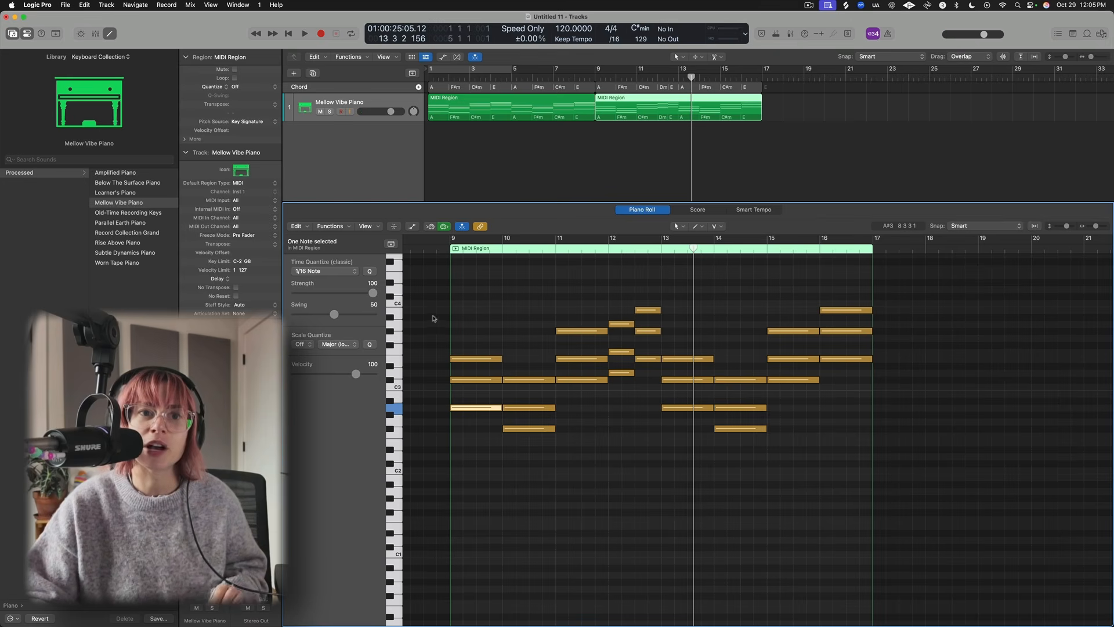
drag(486, 359, 626, 297)
key(space)
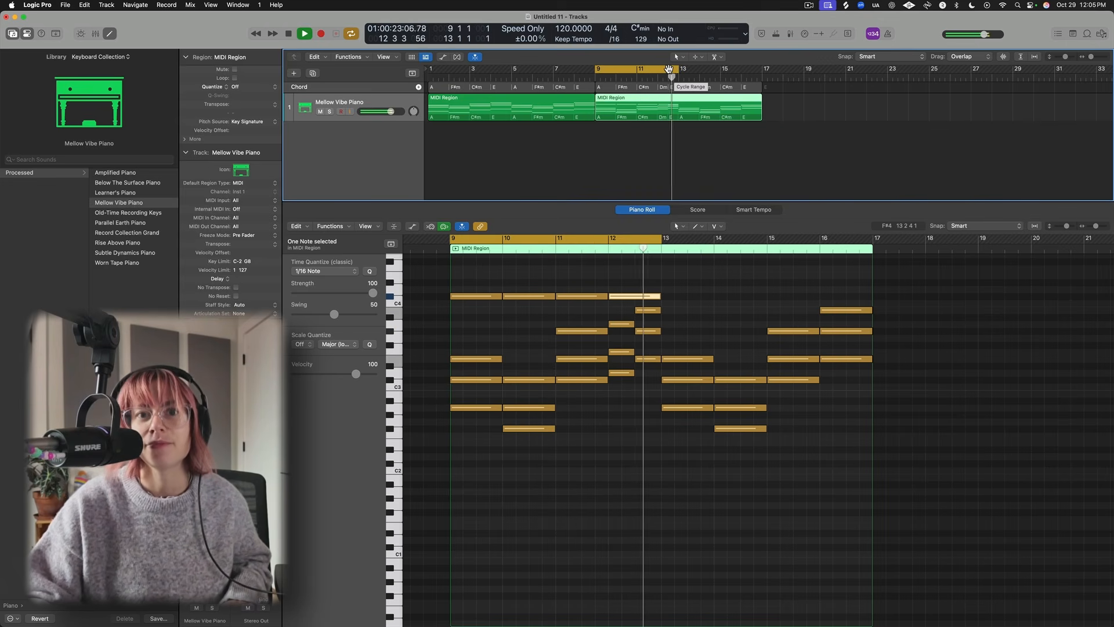
key(space)
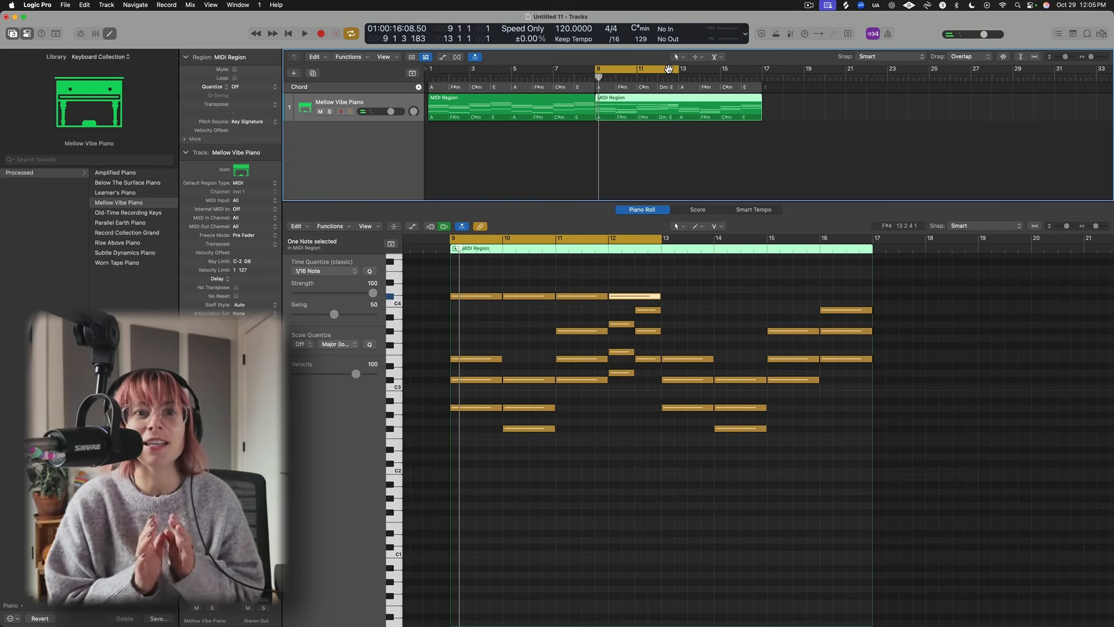
- Try moving the bass A note at bar 9 up and down by octaves
click(630, 431)
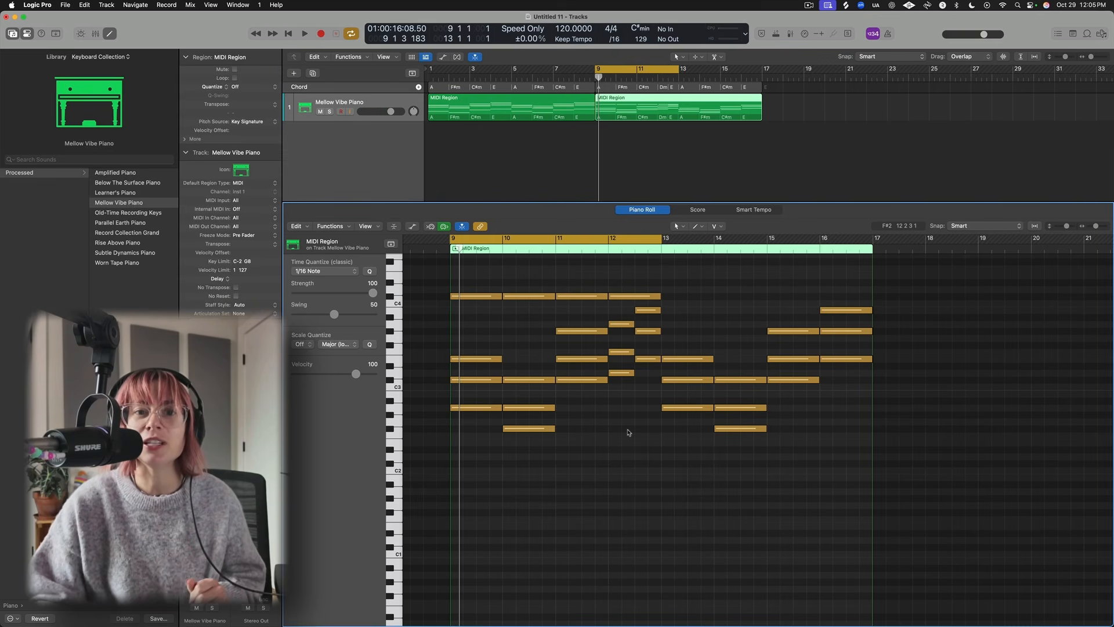
click(475, 408)
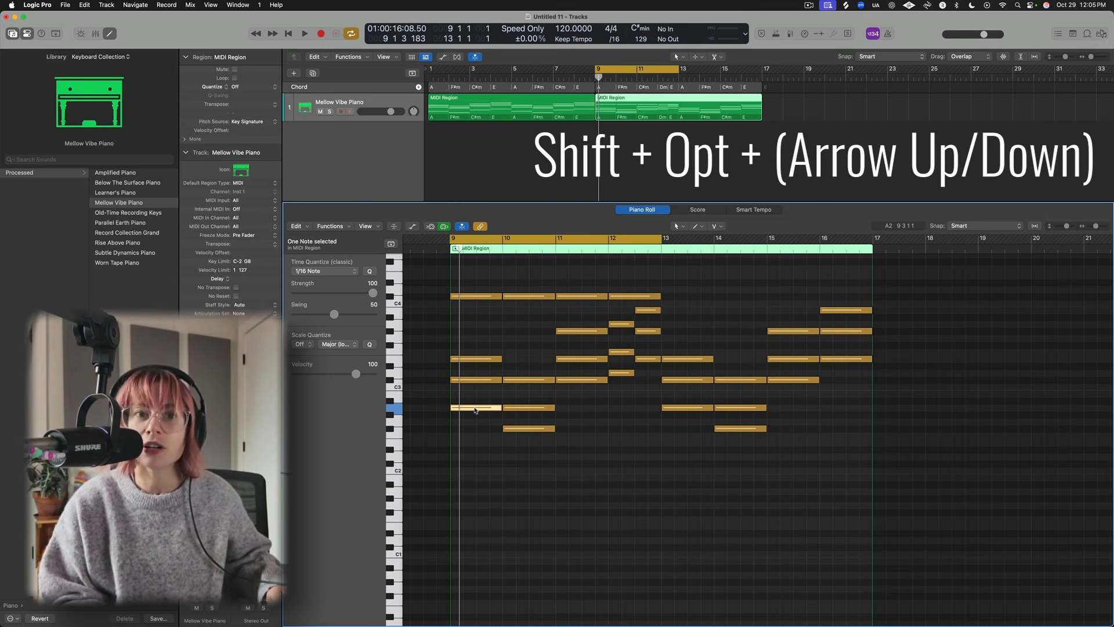
key(shift+alt+Up)
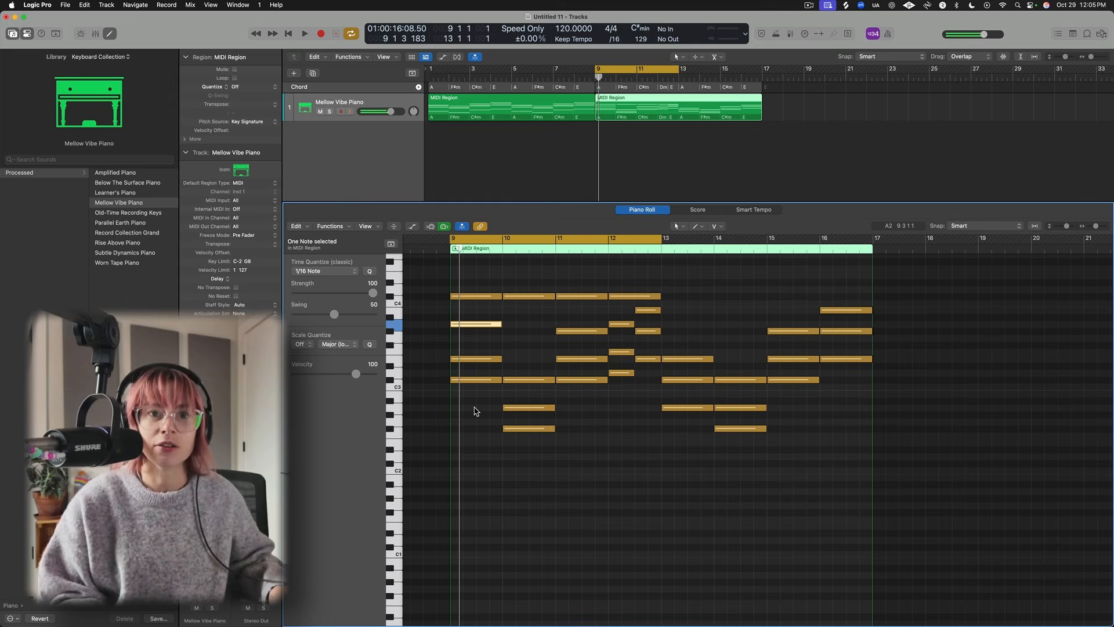
key(shift+alt+Down)
key(shift+alt+Down)
key(shift+alt+Up)
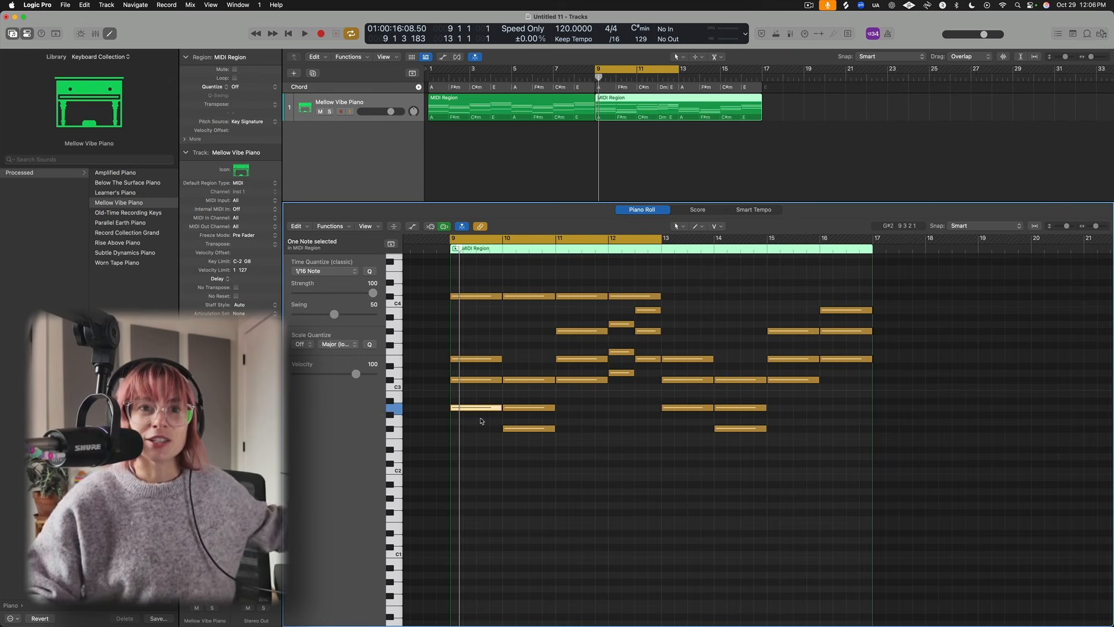
click(475, 408)
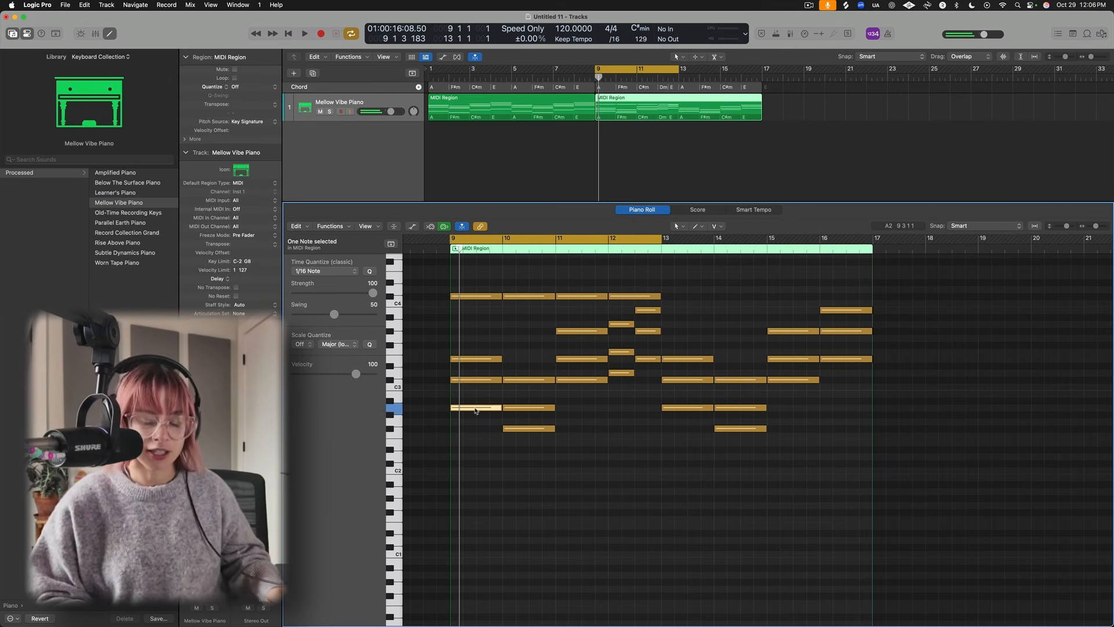
click(485, 381)
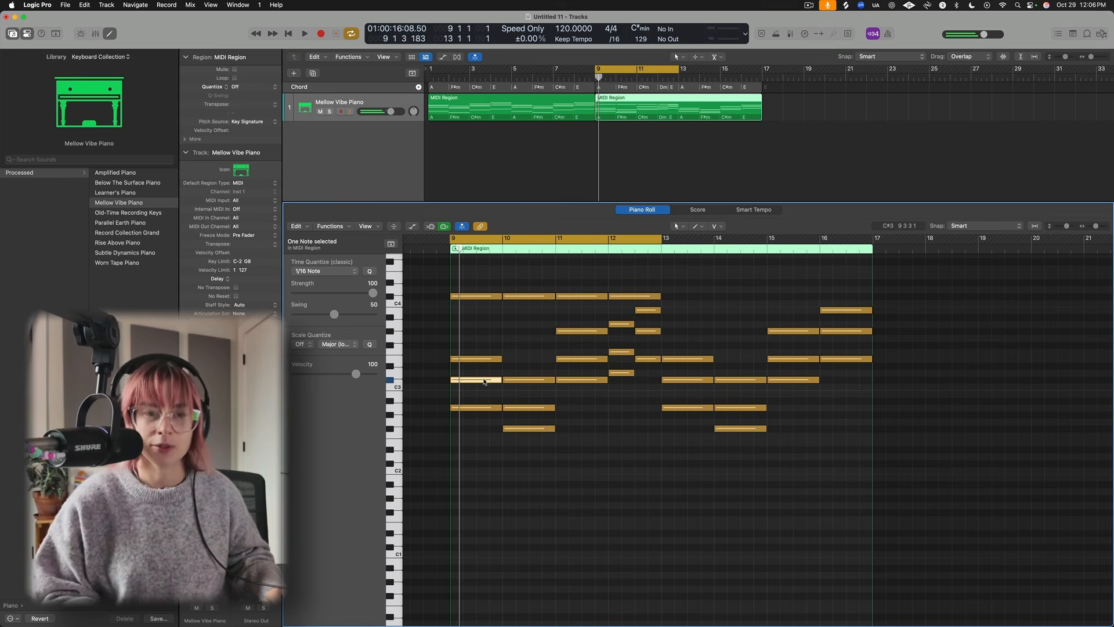
click(484, 360)
key(alt+shift+Up)
scroll(530, 349, up, 1)
scroll(530, 350, down, 1)
key(alt+shift+Down)
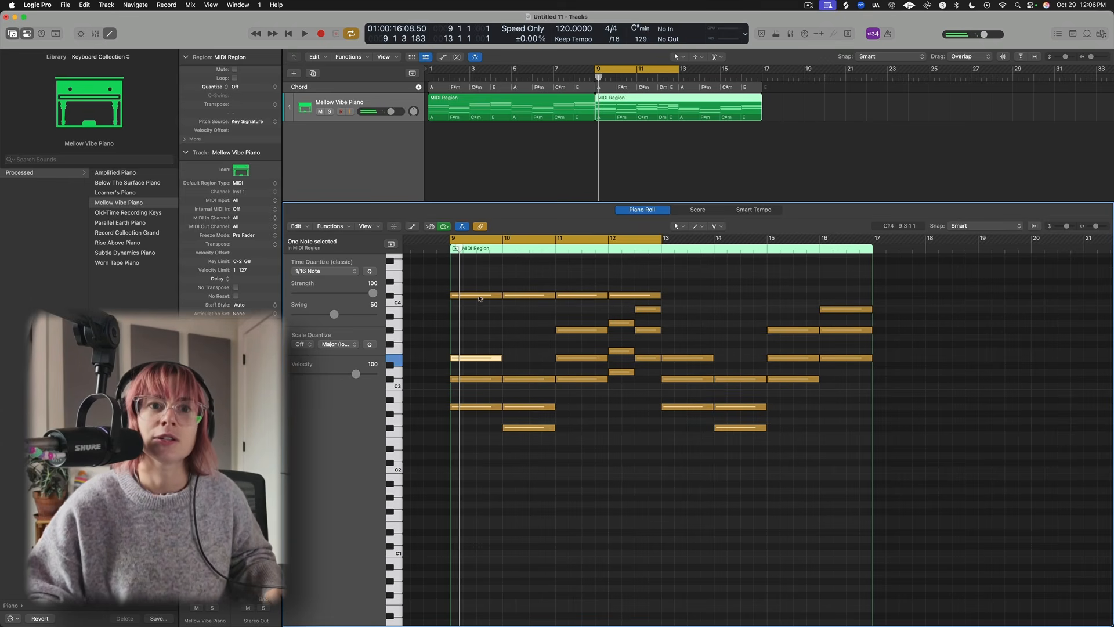
- Move the bass A note at bar 9 up one octave
click(471, 407)
key(alt+shift+Down)
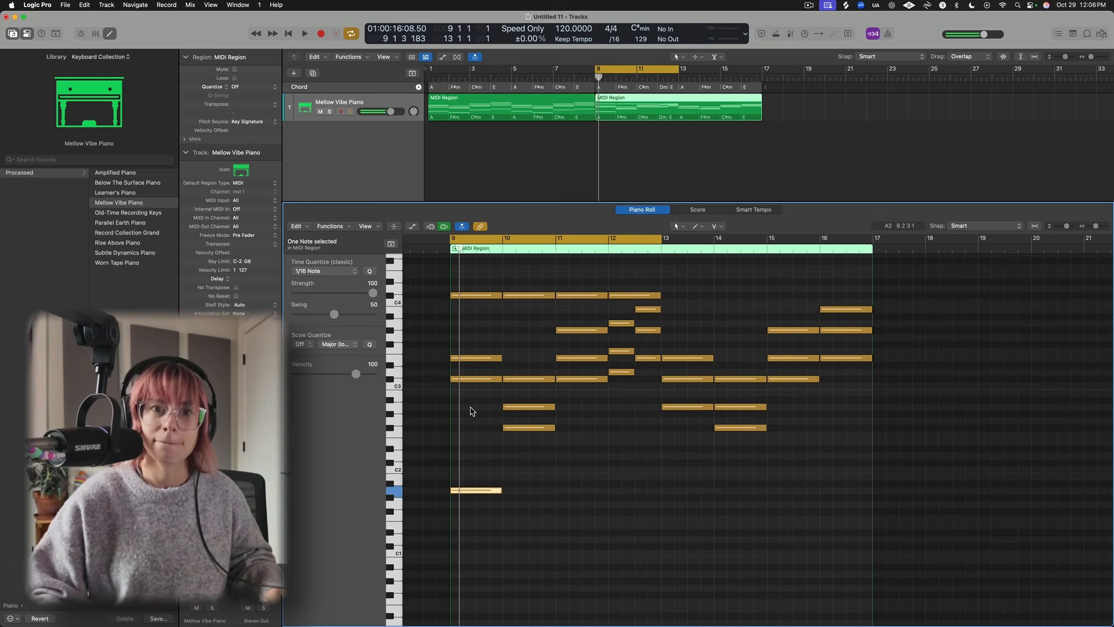
key(alt+shift+Up)
- Revoice the bar 10 chord, moving its lowest note up an octave and another note down an octave
key(alt+shift+Up)
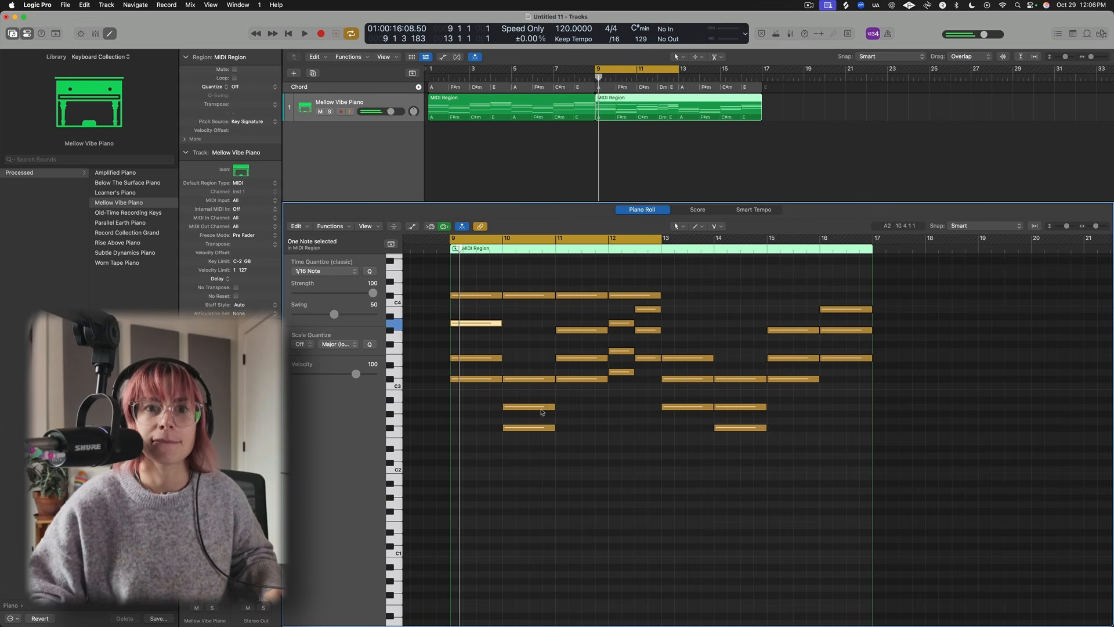
click(530, 428)
key(alt+shift+Up)
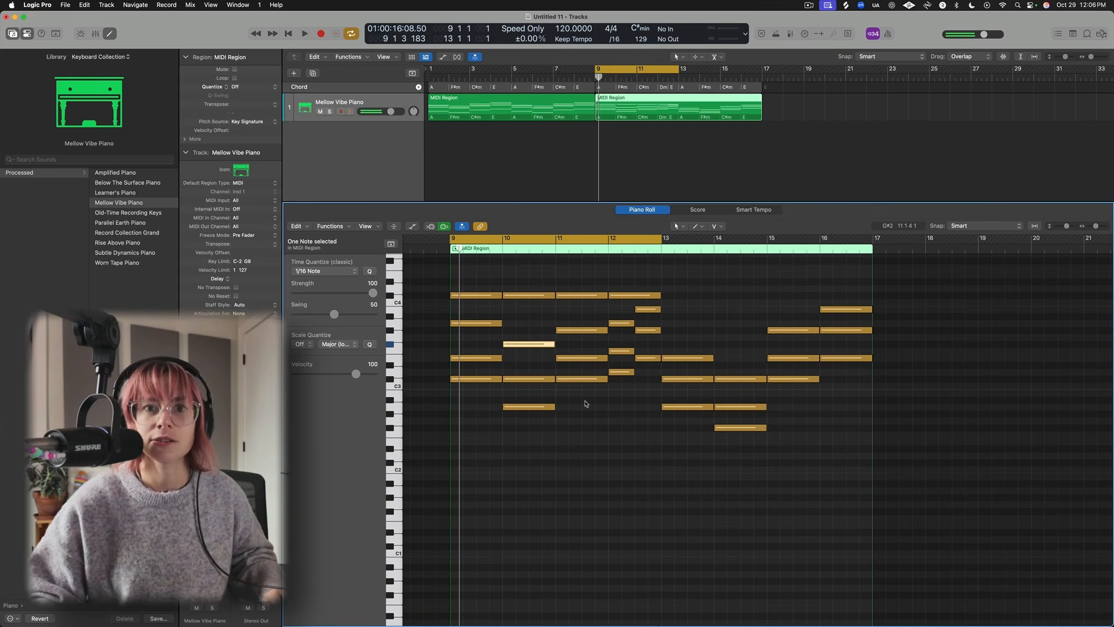
scroll(557, 408, up, 2)
click(513, 401)
click(461, 399)
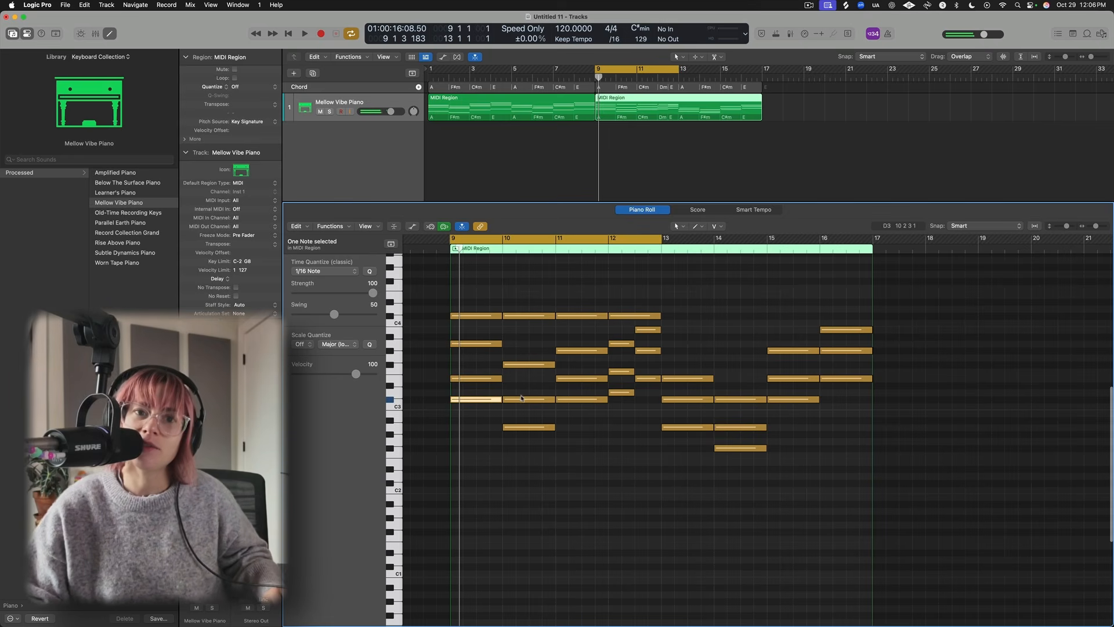
click(522, 401)
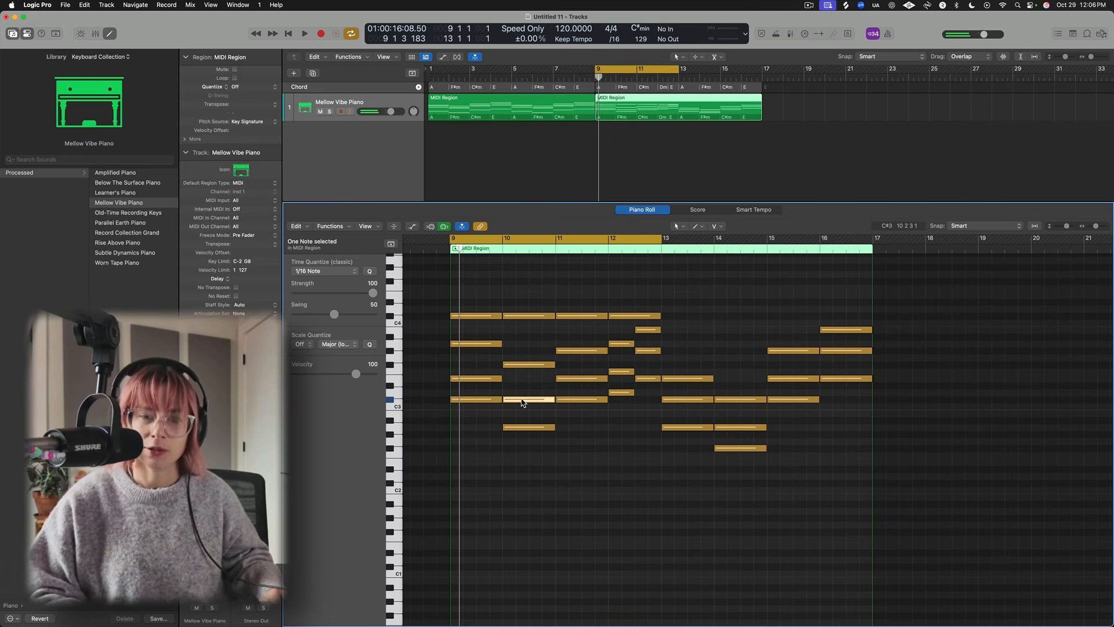
key(alt+shift+Down)
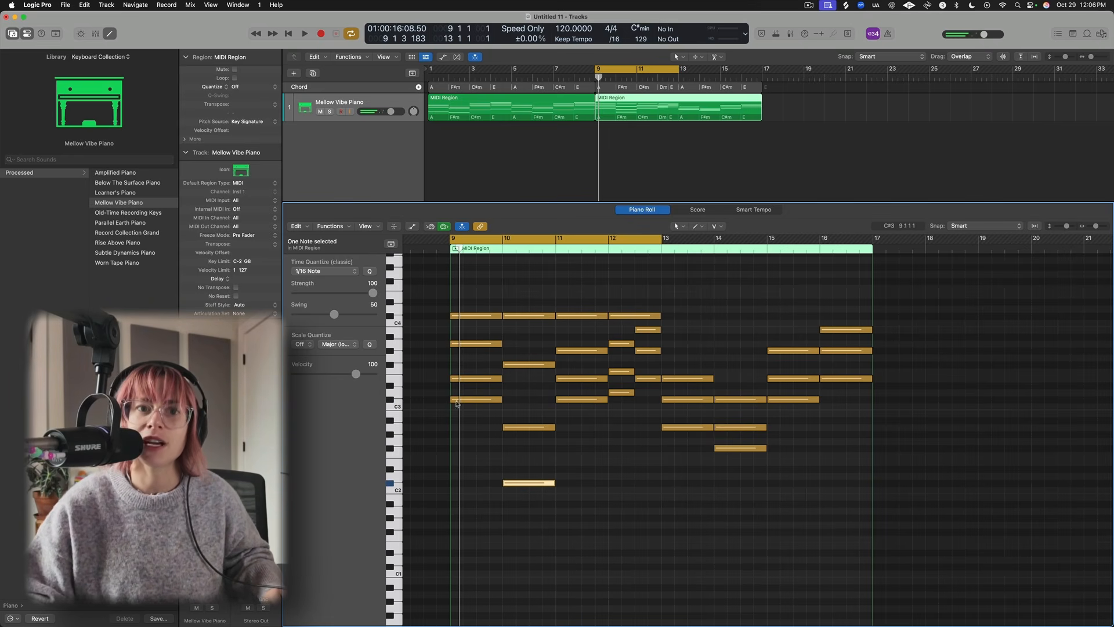
click(624, 393)
key(alt+shift+Down)
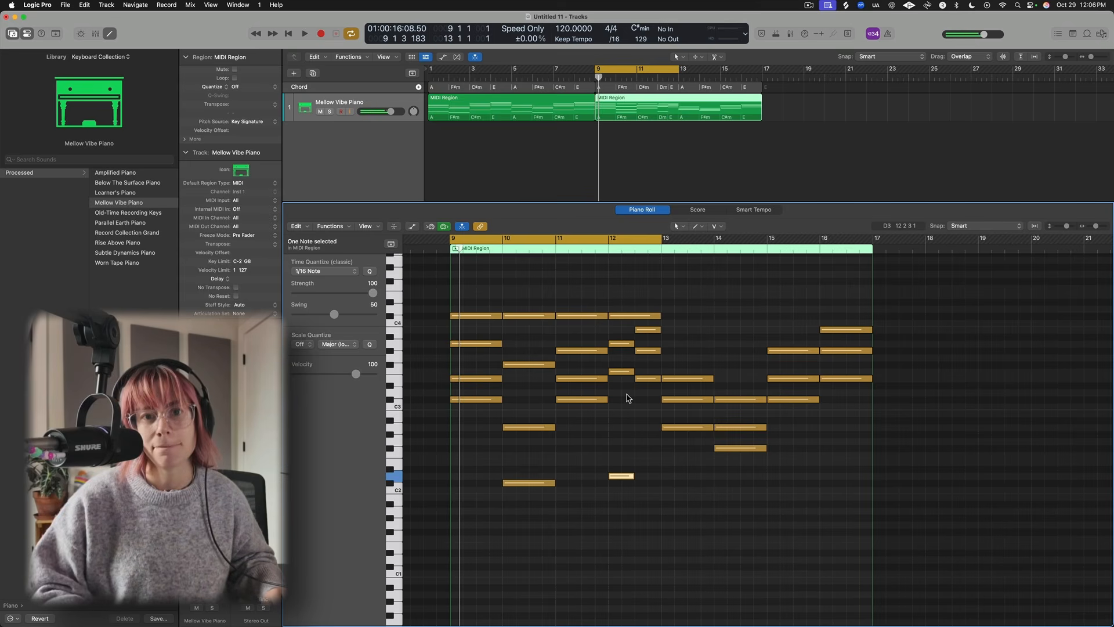
key(alt+shift+Up)
- Move the lower note of the bar 13 chord up an octave and play the section back
click(694, 428)
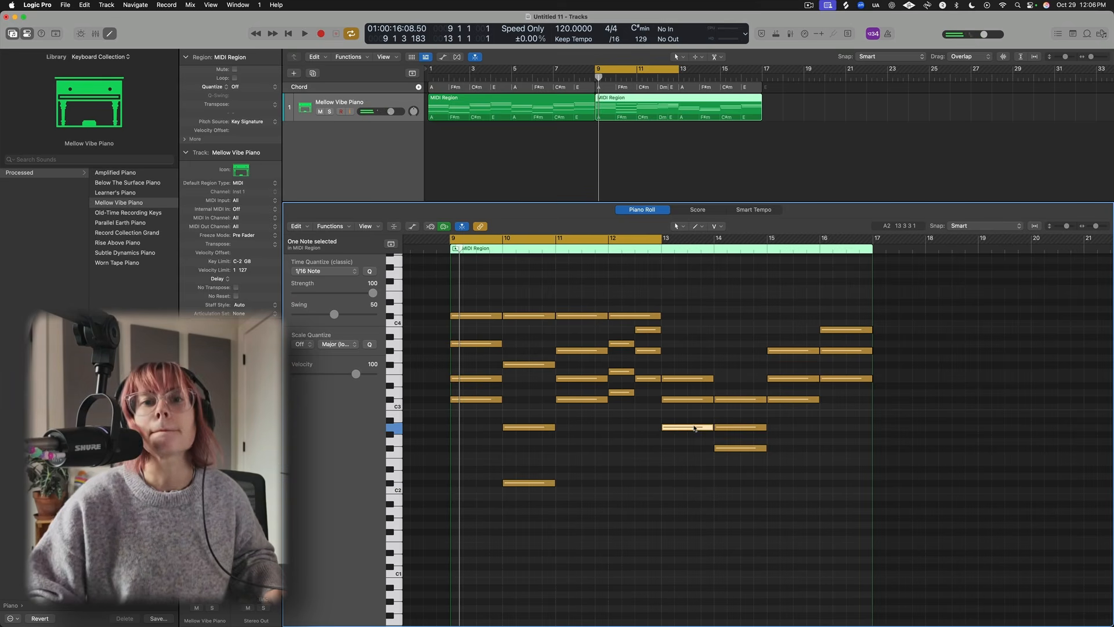
key(alt+shift+Up)
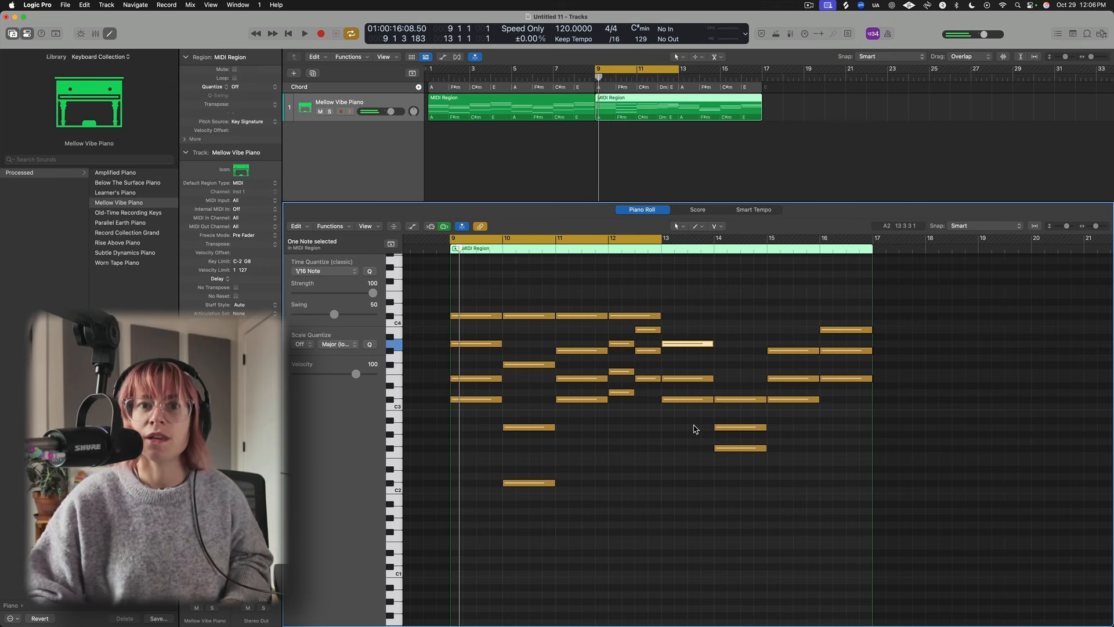
key(space)
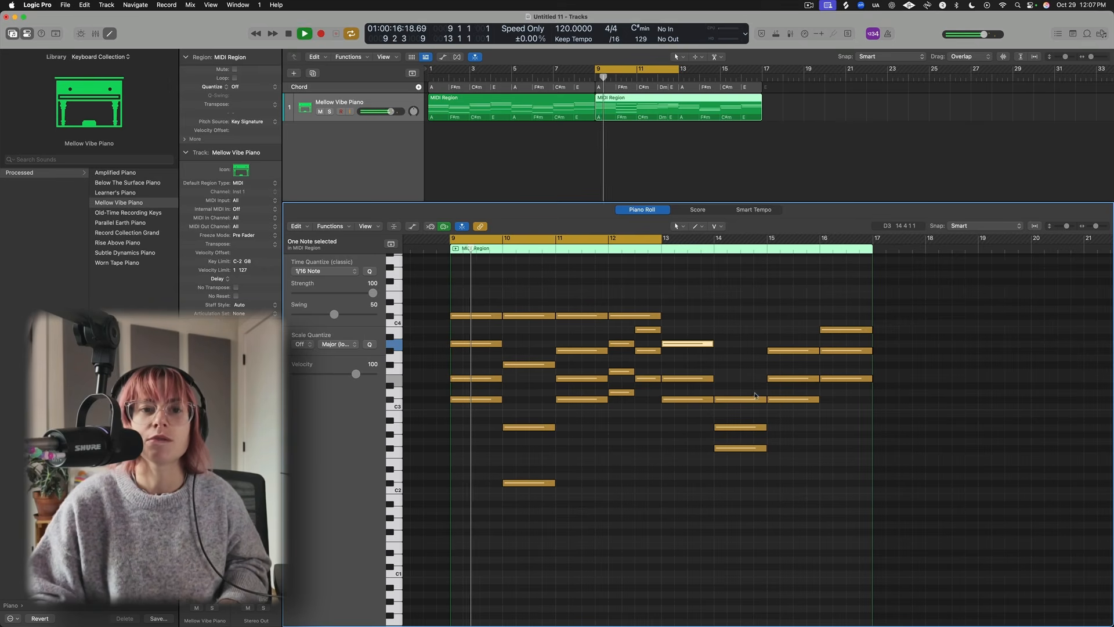
key(space)
- Move the low bar 10 note back up an octave and play the section back
click(521, 482)
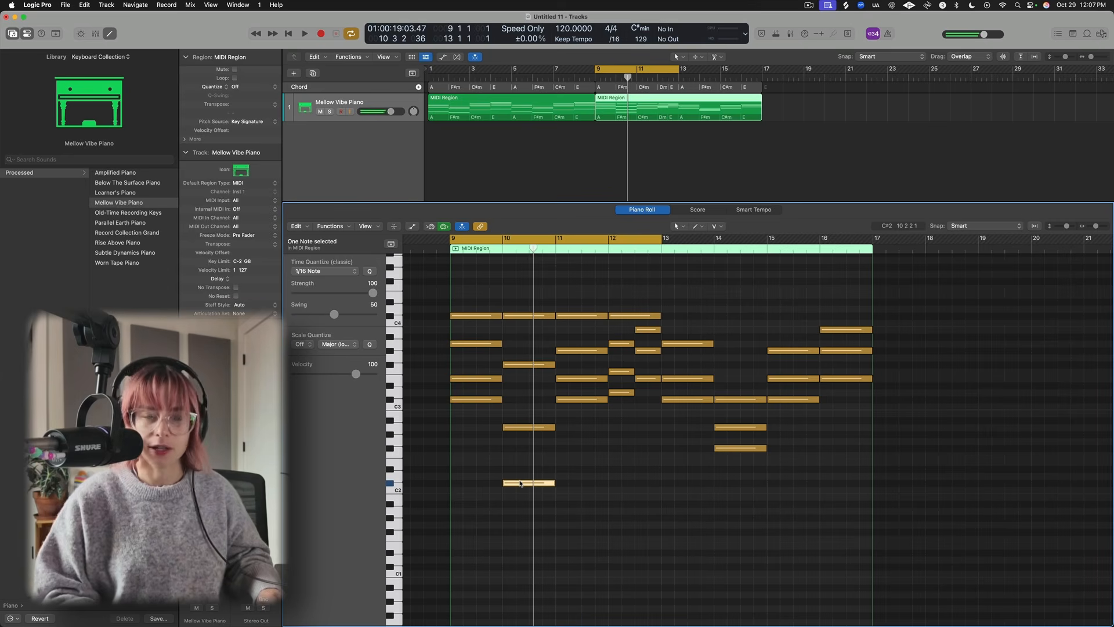
key(alt+shift+Up)
key(space)
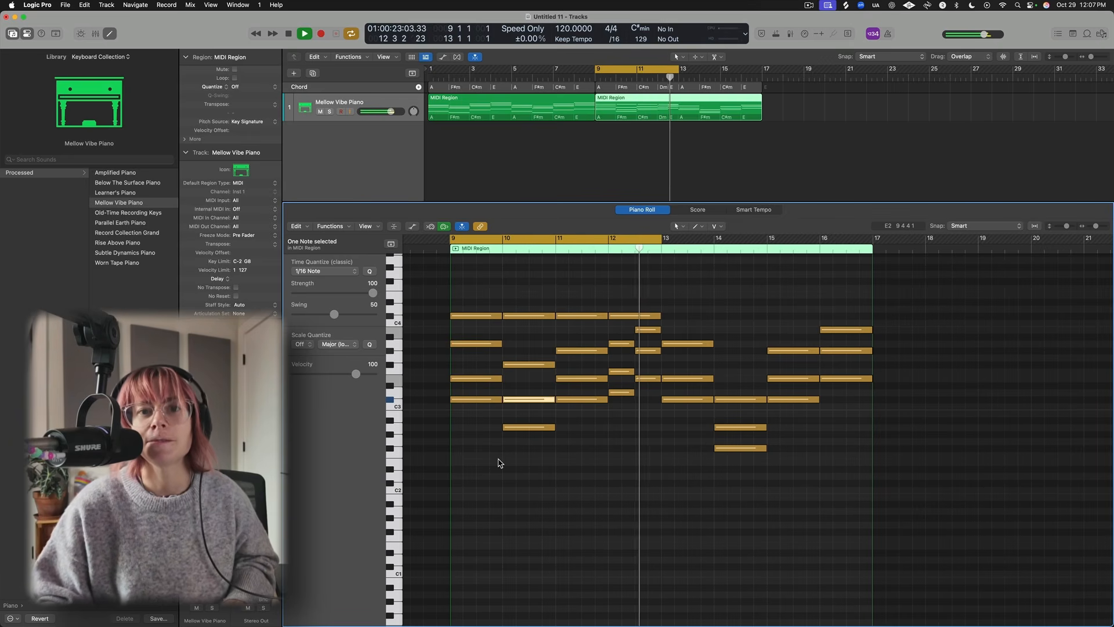
key(space)
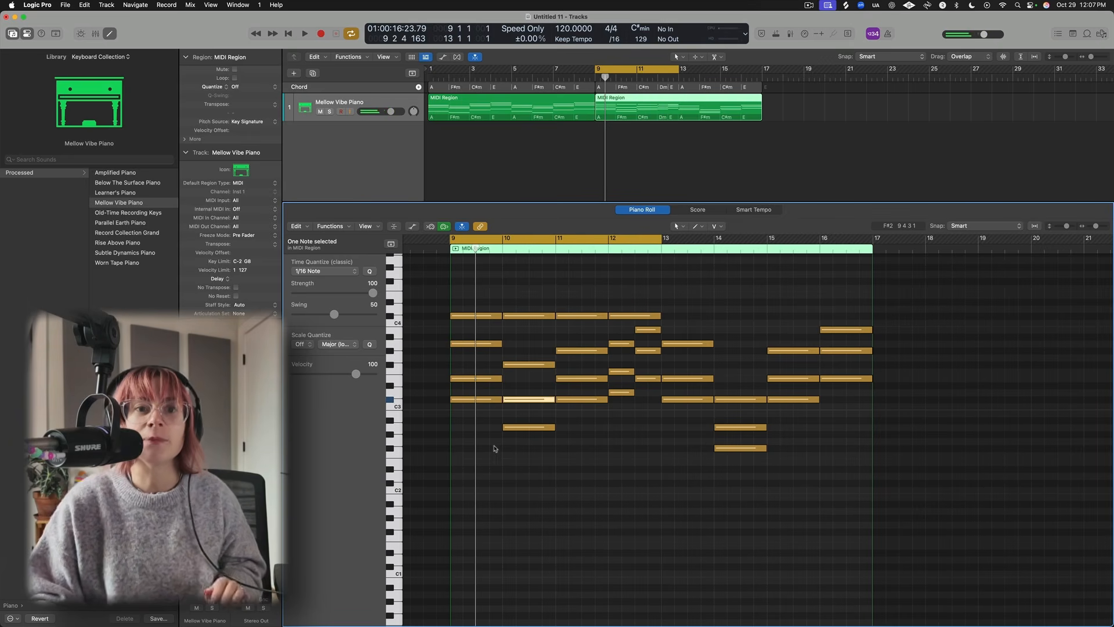
- Play the section back and undo the last two note changes
scroll(543, 357, up, 1)
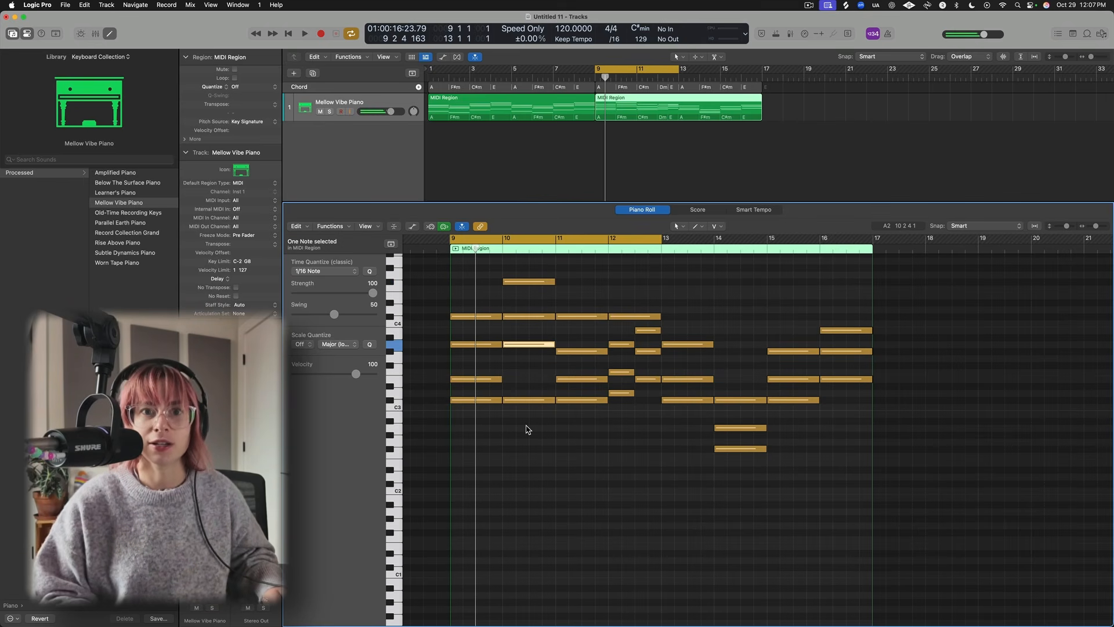
key(space)
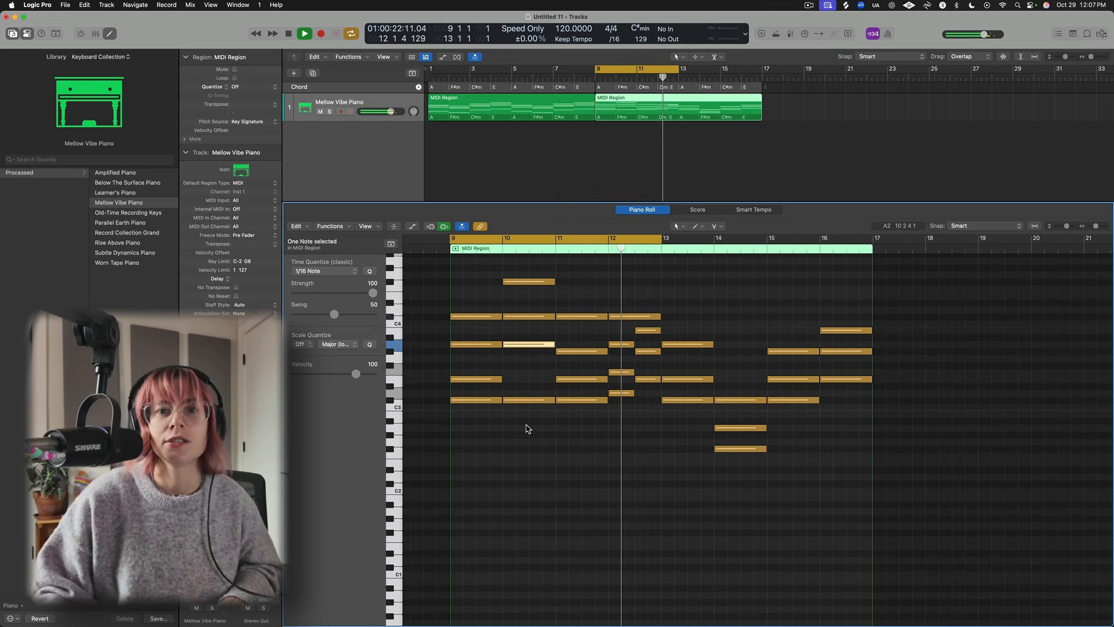
key(space)
key(super+z)
key(super+z)
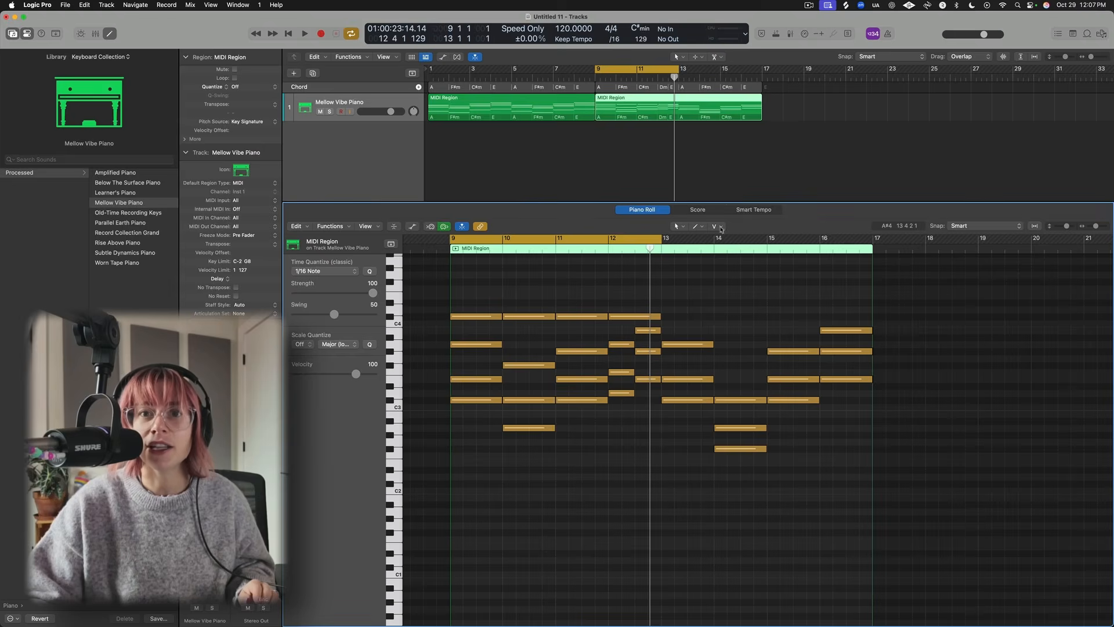
- Split the top note of the bar 9 chord near its end with the Scissors tool
click(721, 227)
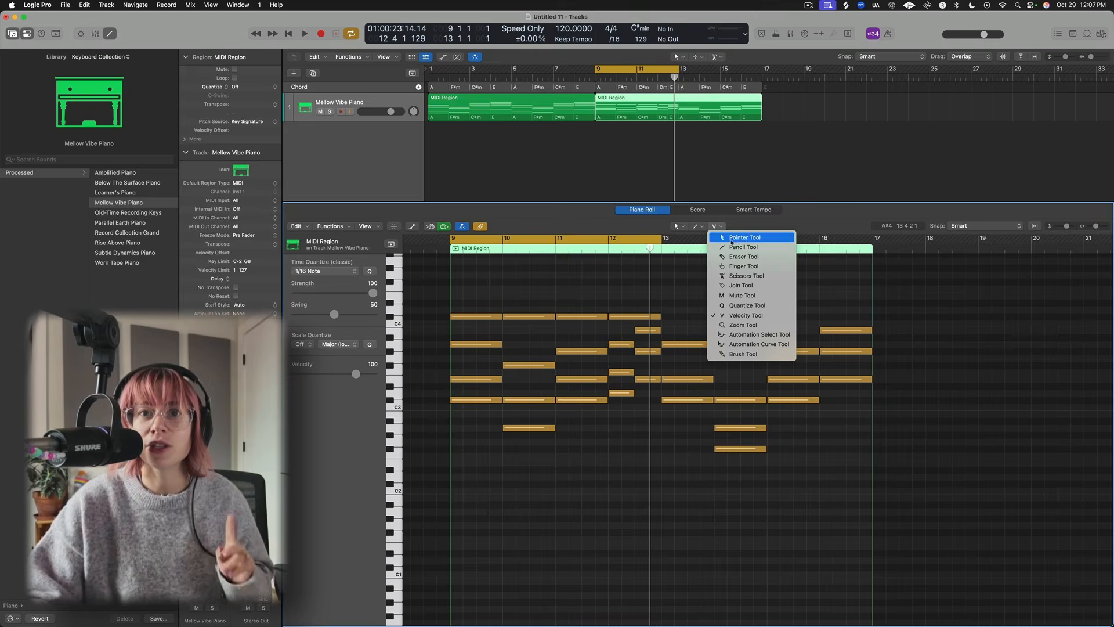
click(744, 276)
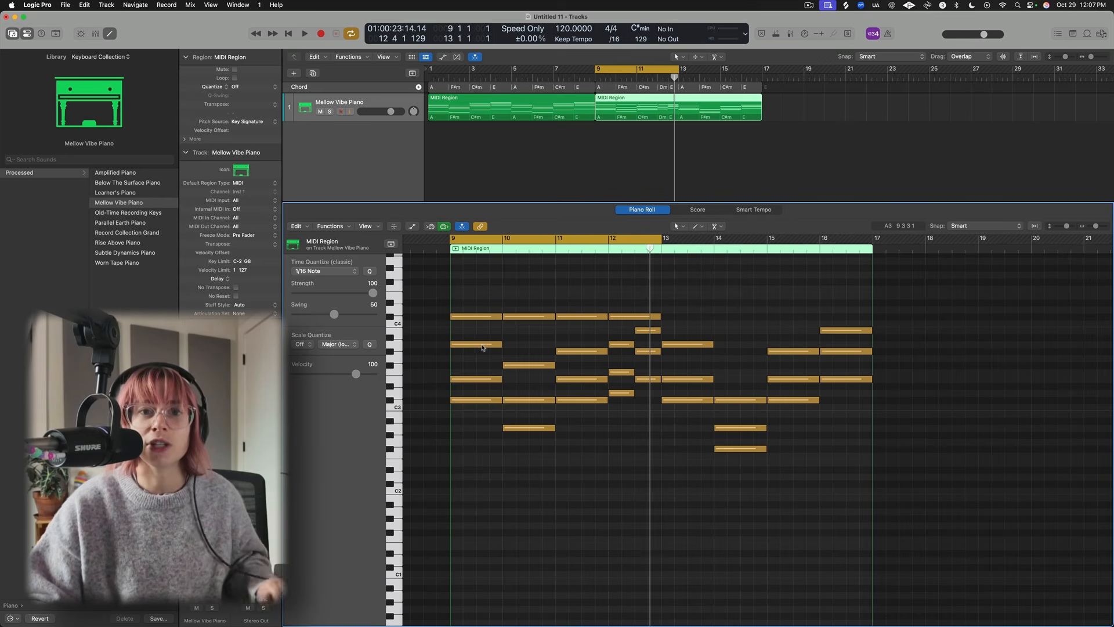
scroll(544, 487, up, 5)
scroll(545, 488, left, 5)
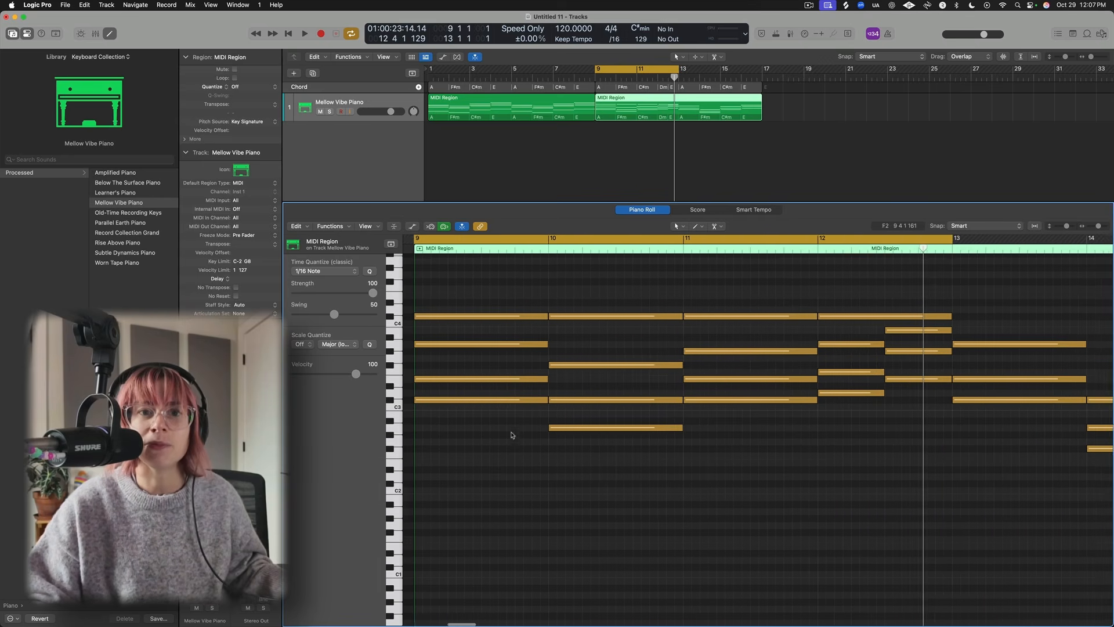
scroll(561, 392, up, 2)
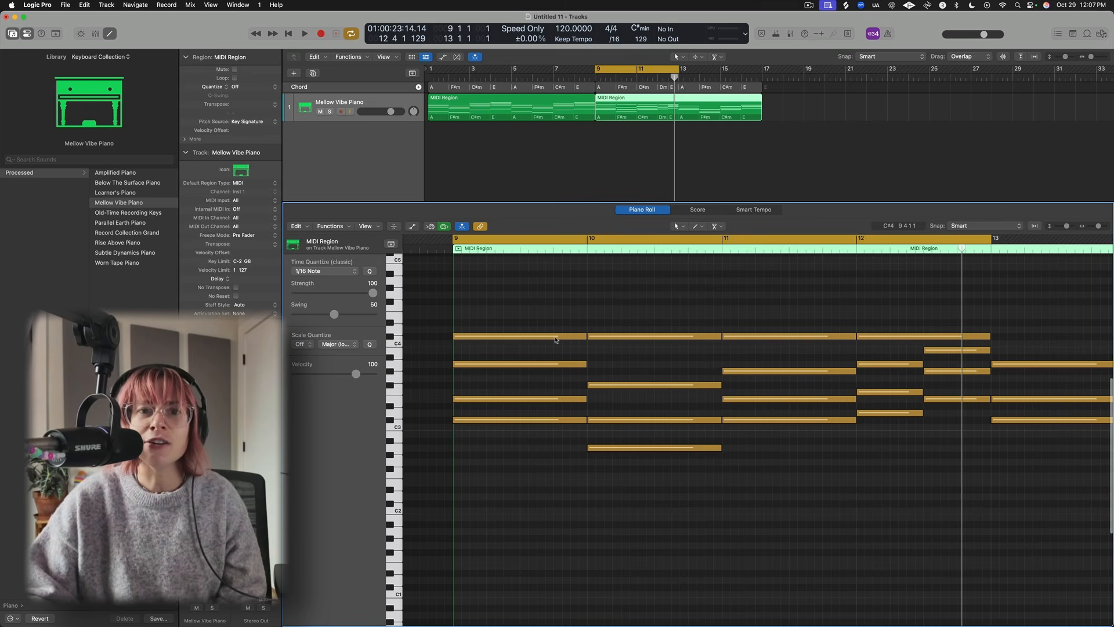
super+click(554, 337)
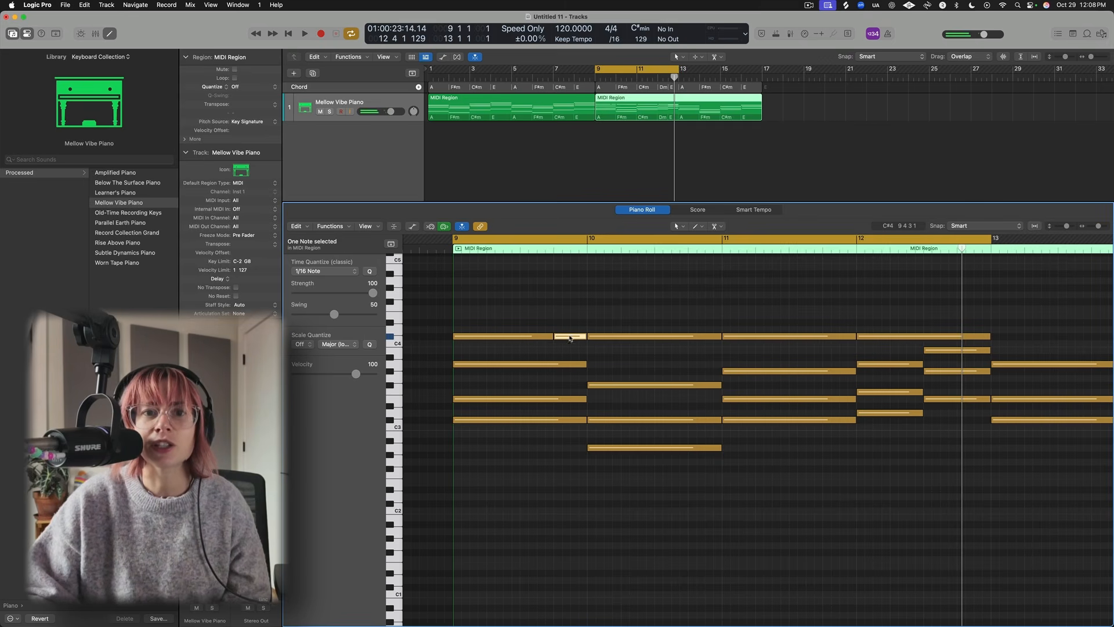
- Move the split-off pieces of the bar 9 top note to form a short two-note fill and play it
drag(577, 339, 557, 315)
key(space)
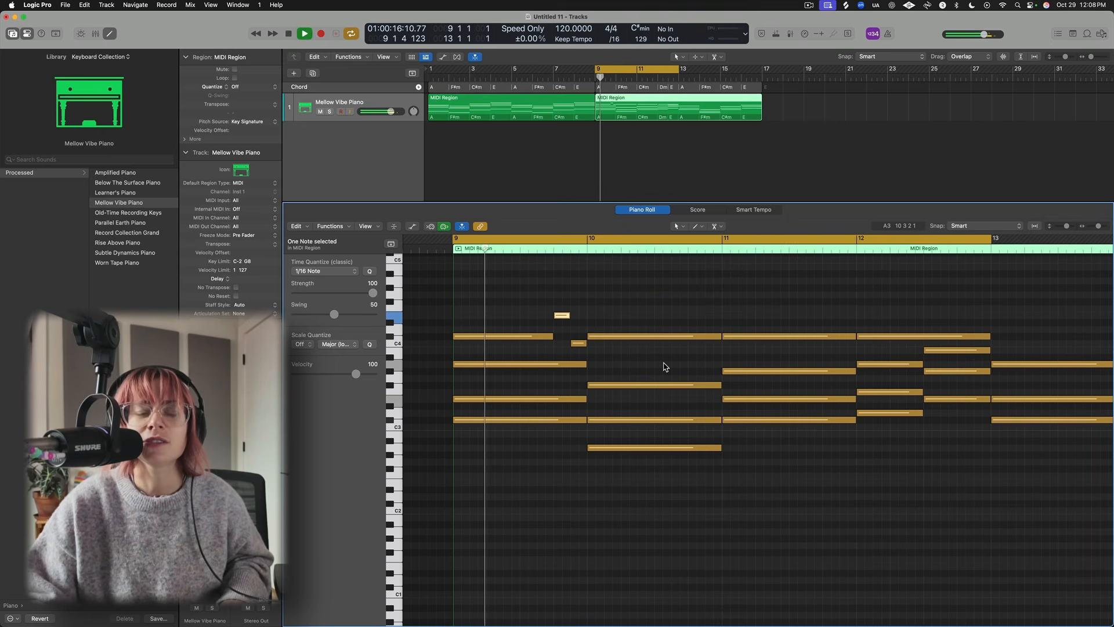
drag(578, 343, 579, 350)
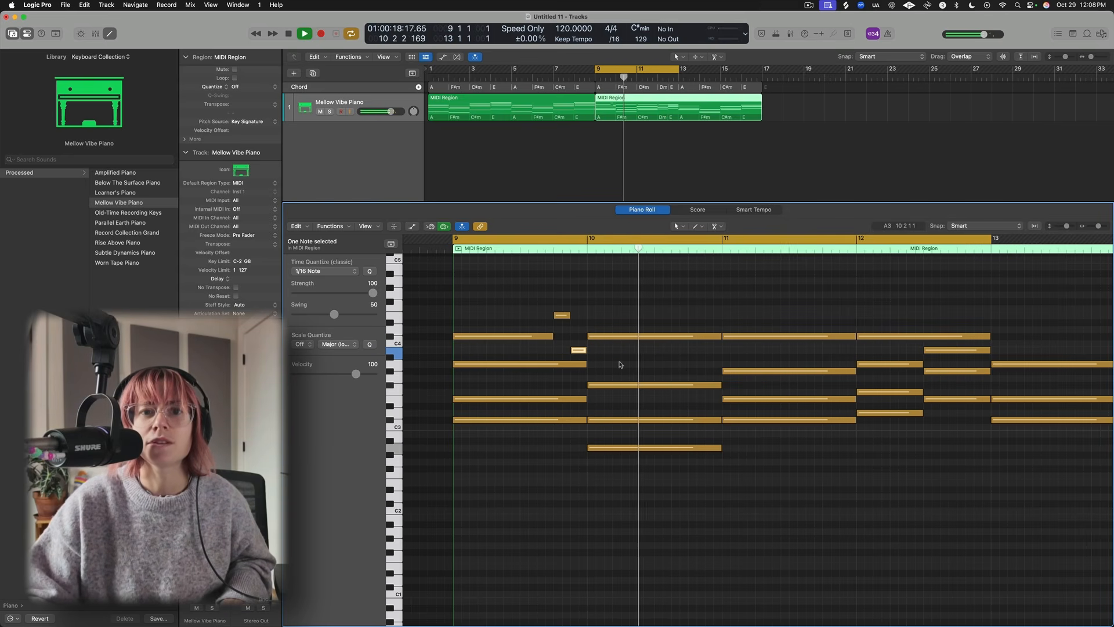
key(space)
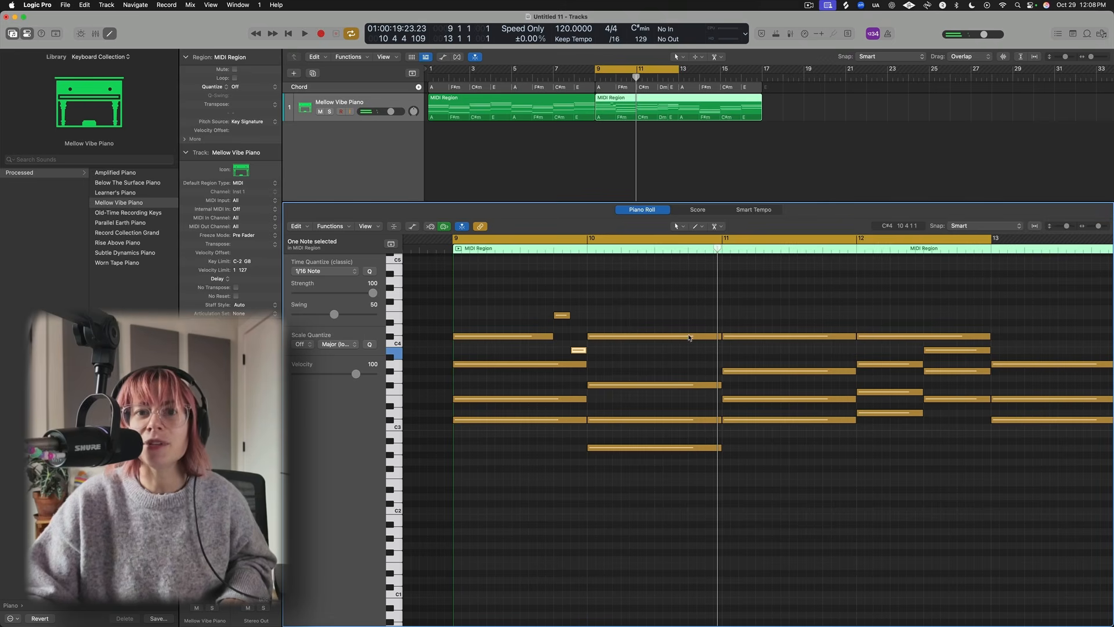
- Split the bar 10 top note and copy the two-note fill to its end, then play back
click(689, 336)
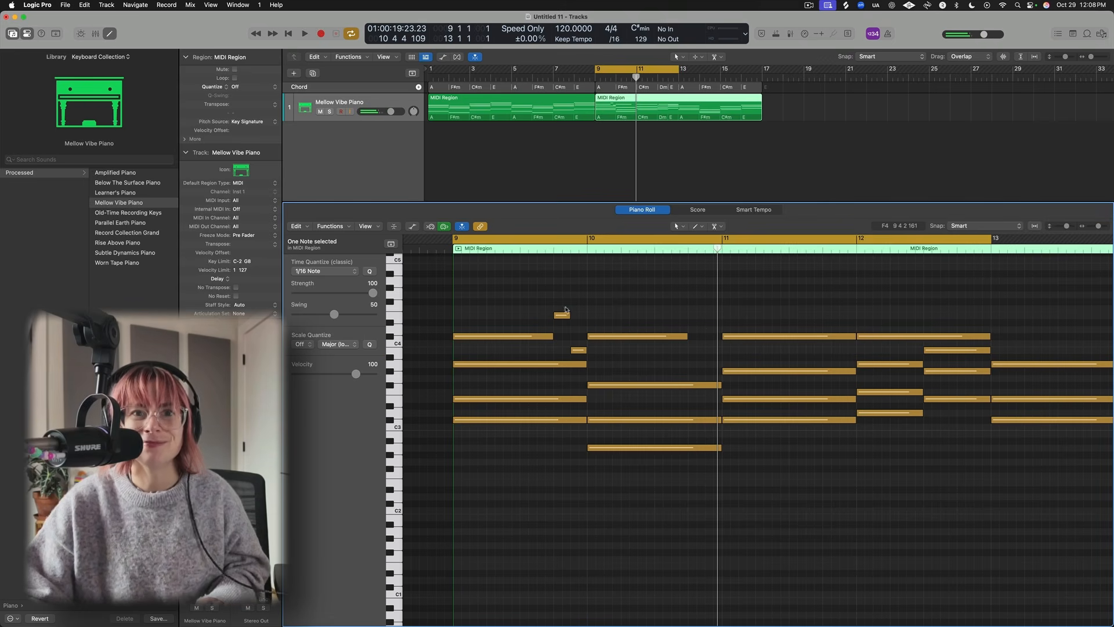
drag(562, 317, 694, 317)
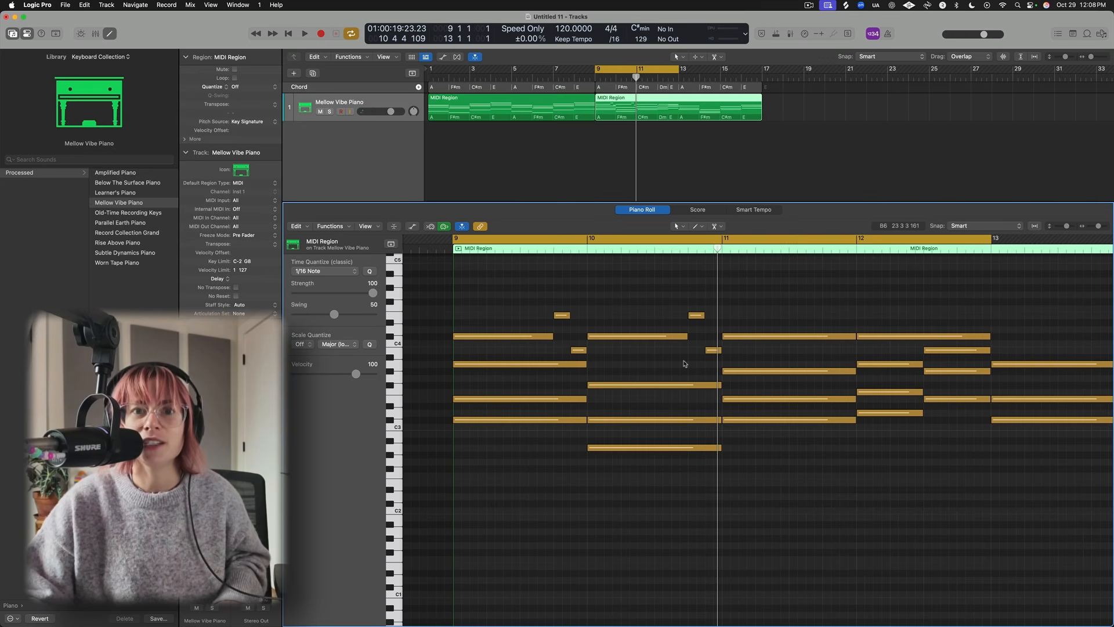
key(space)
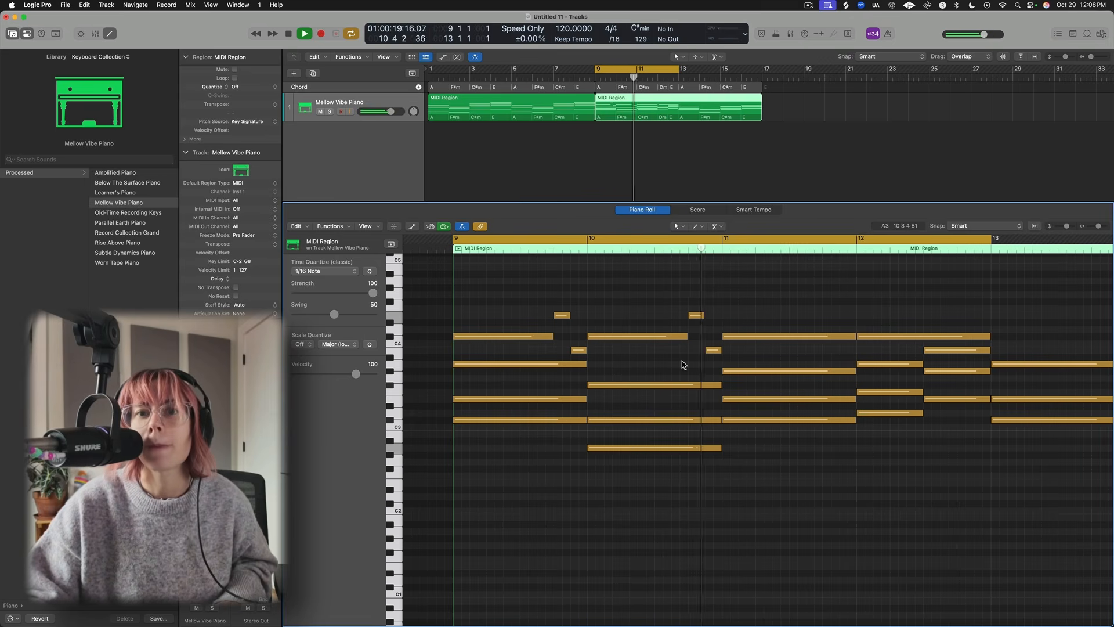
key(space)
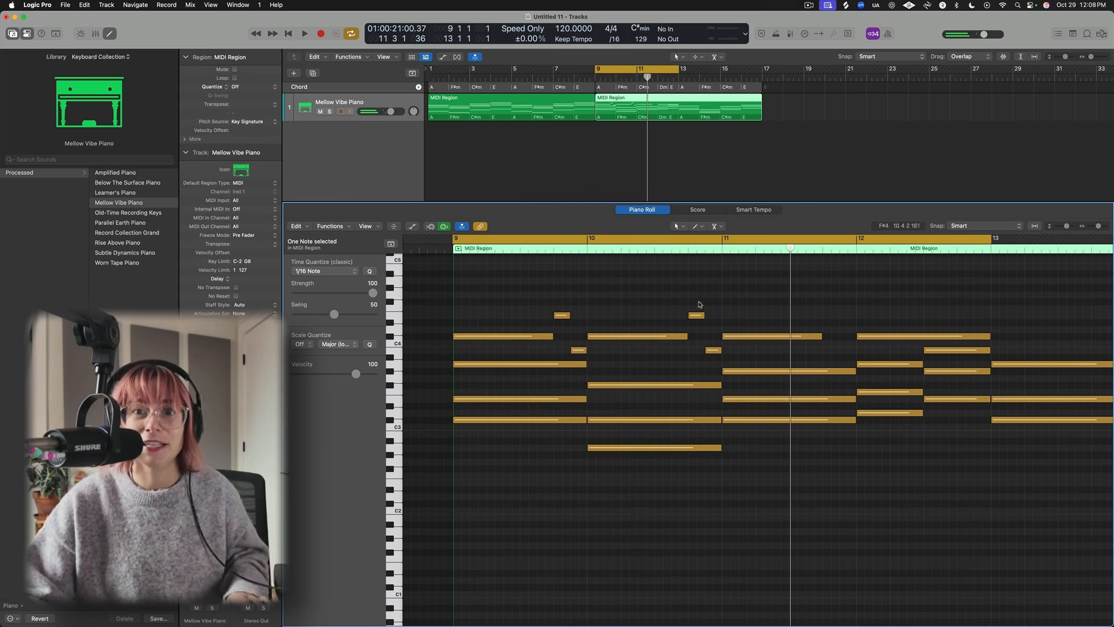
- Copy the two-note fill to the end of bar 11 and play the section back
drag(698, 316, 833, 316)
key(space)
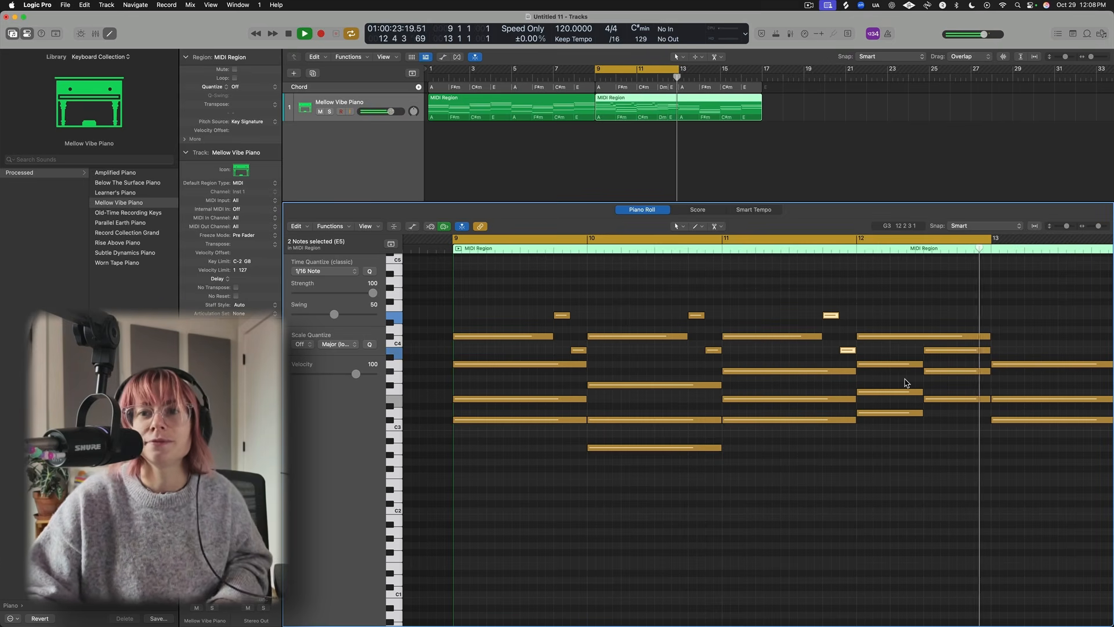
key(space)
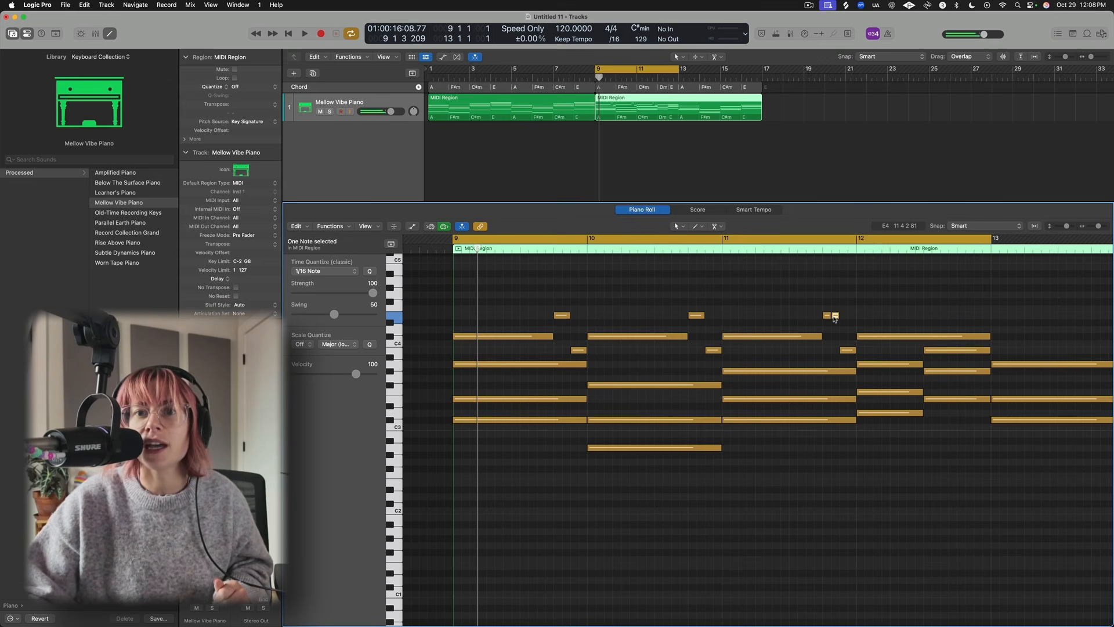
- Lower the second note of the bar 11 fill and play the section back
drag(834, 317, 835, 365)
key(space)
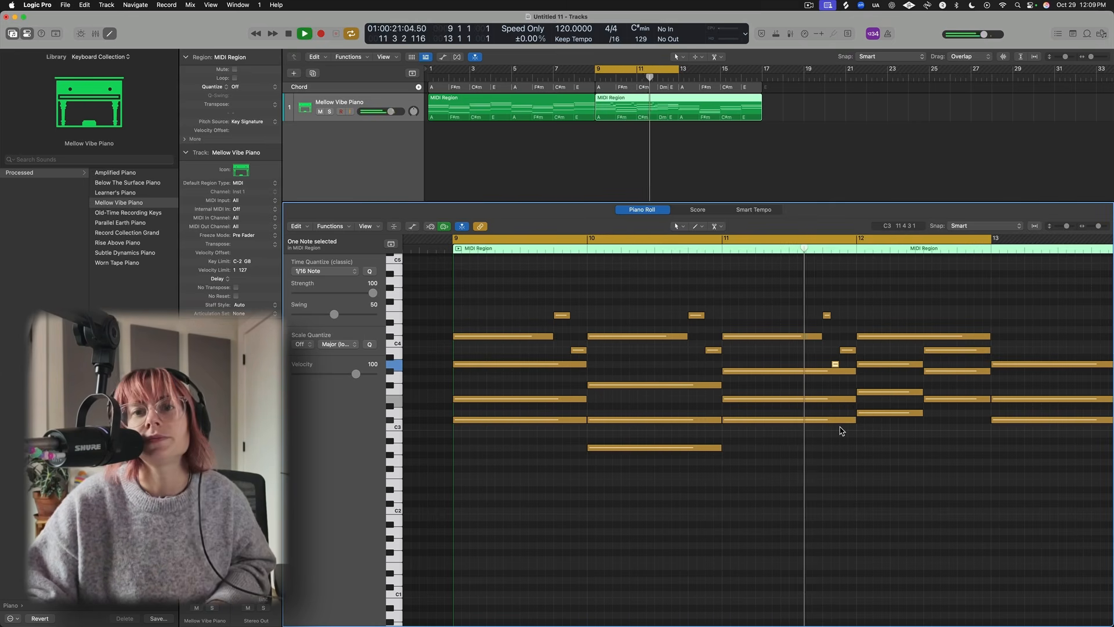
key(space)
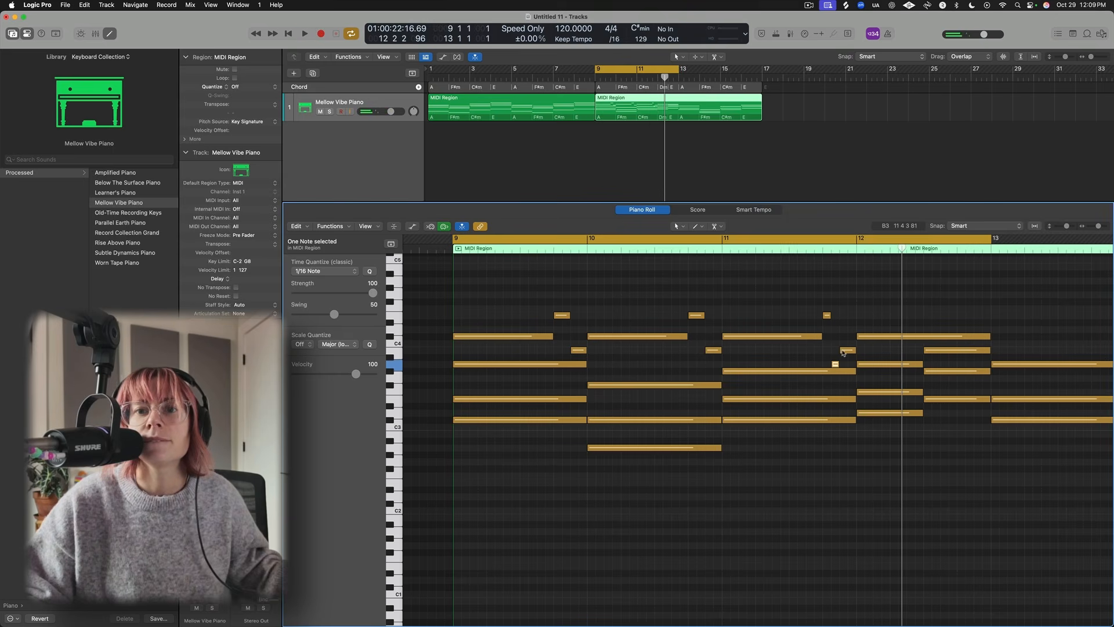
- Trim the second note of the bar 11 fill and play the section back from bar 9
drag(839, 362, 845, 367)
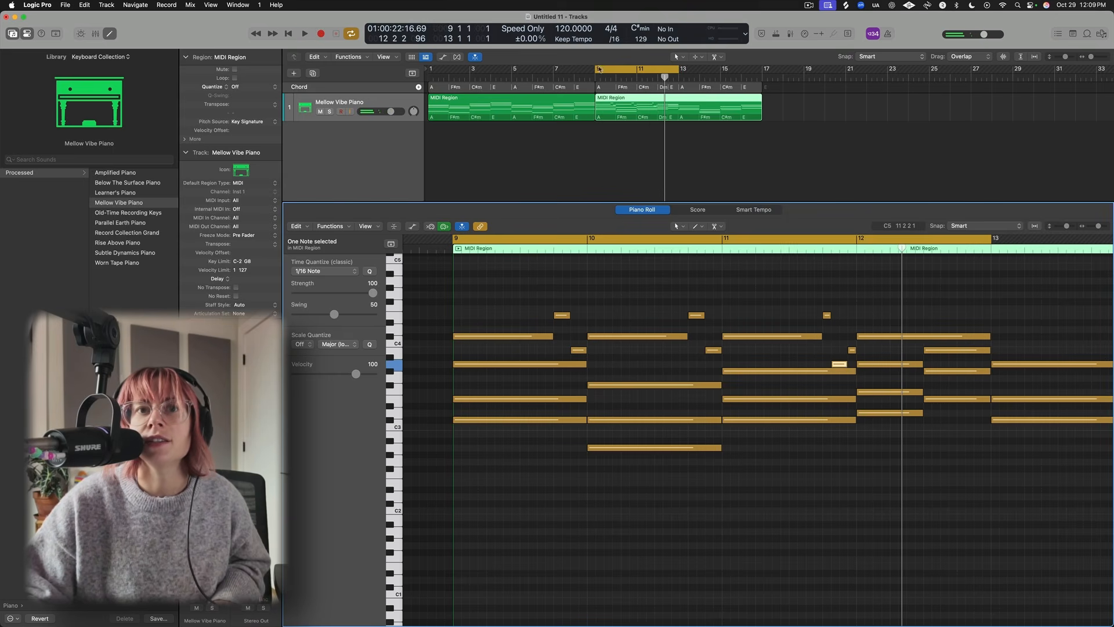
click(351, 33)
double_click(719, 249)
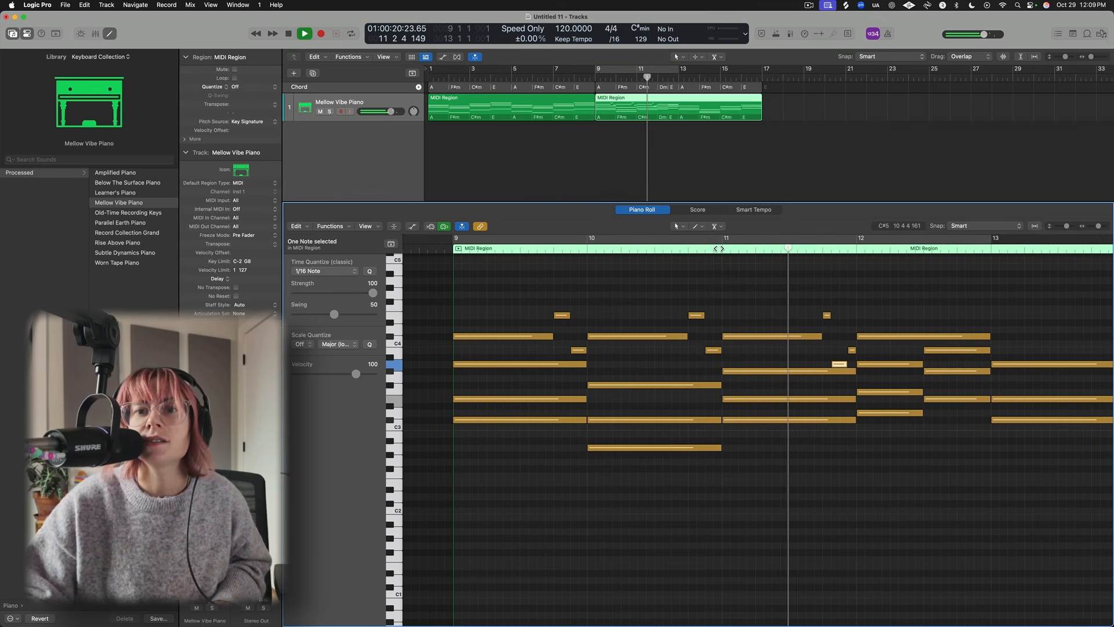
double_click(518, 246)
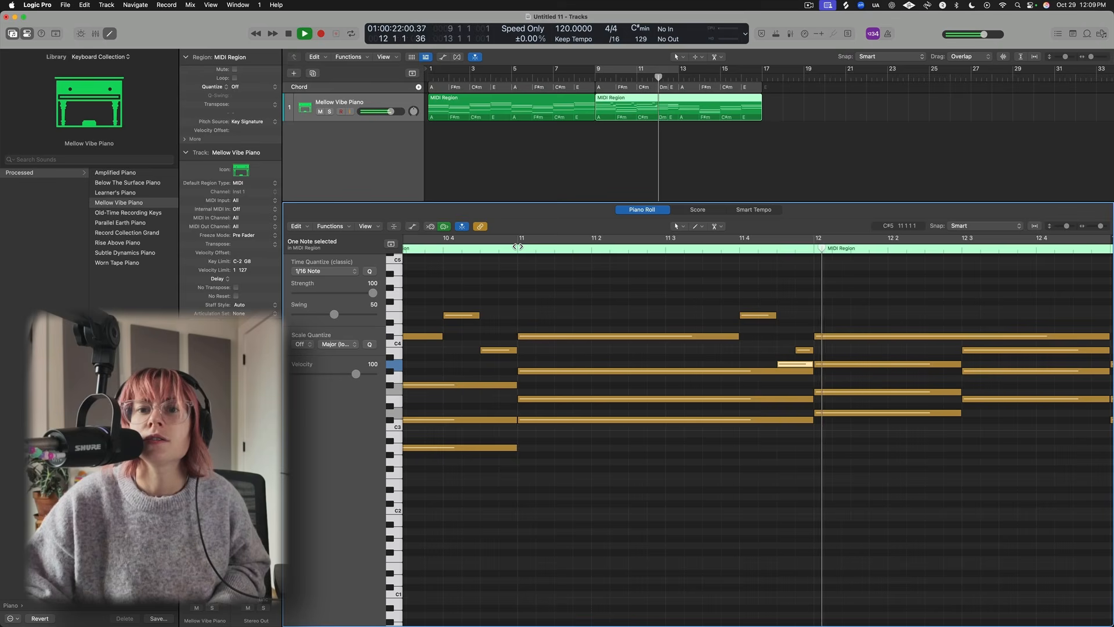
drag(807, 365, 794, 364)
double_click(515, 248)
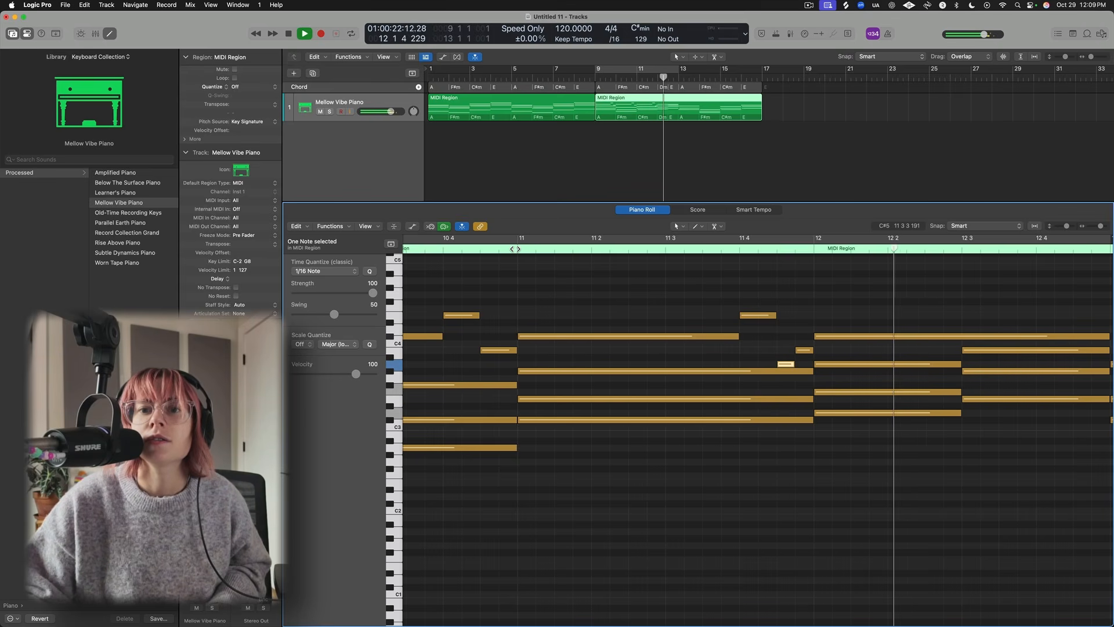
click(598, 76)
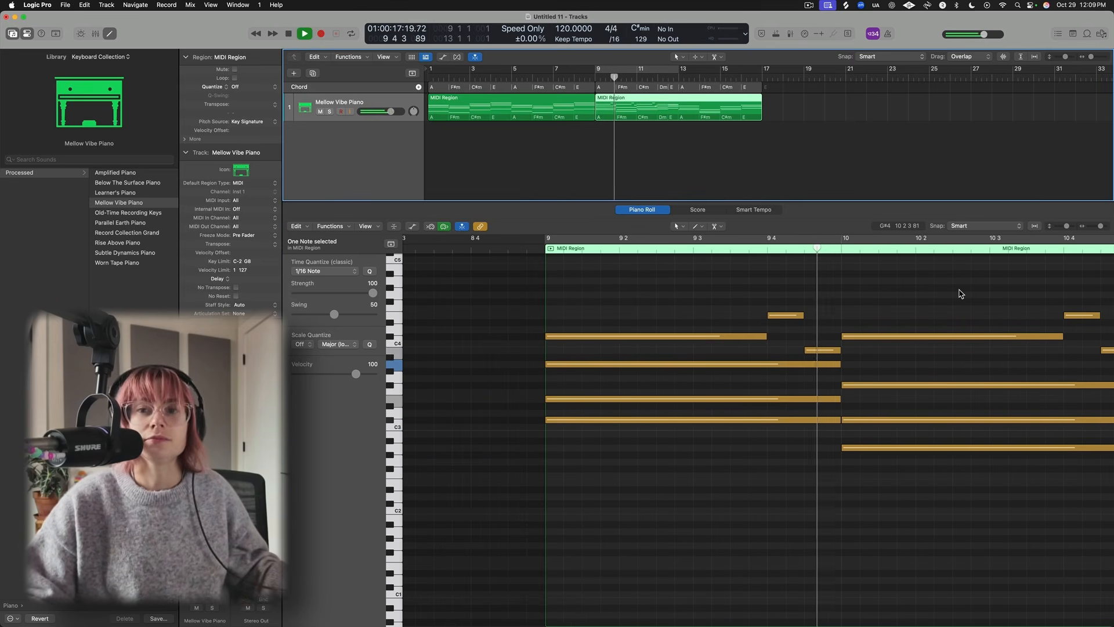
scroll(961, 294, down, 5)
scroll(960, 293, right, 4)
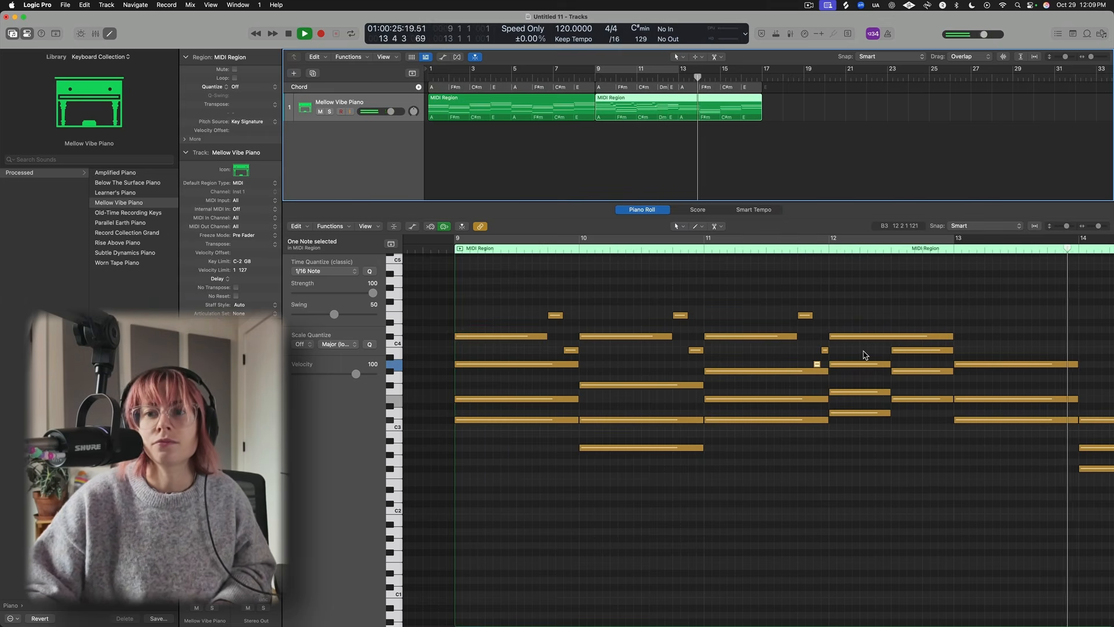
key(space)
- Lower the short A3 passing note in bar 9 to G#3 and play it back
scroll(786, 286, down, 3)
scroll(796, 339, down, 2)
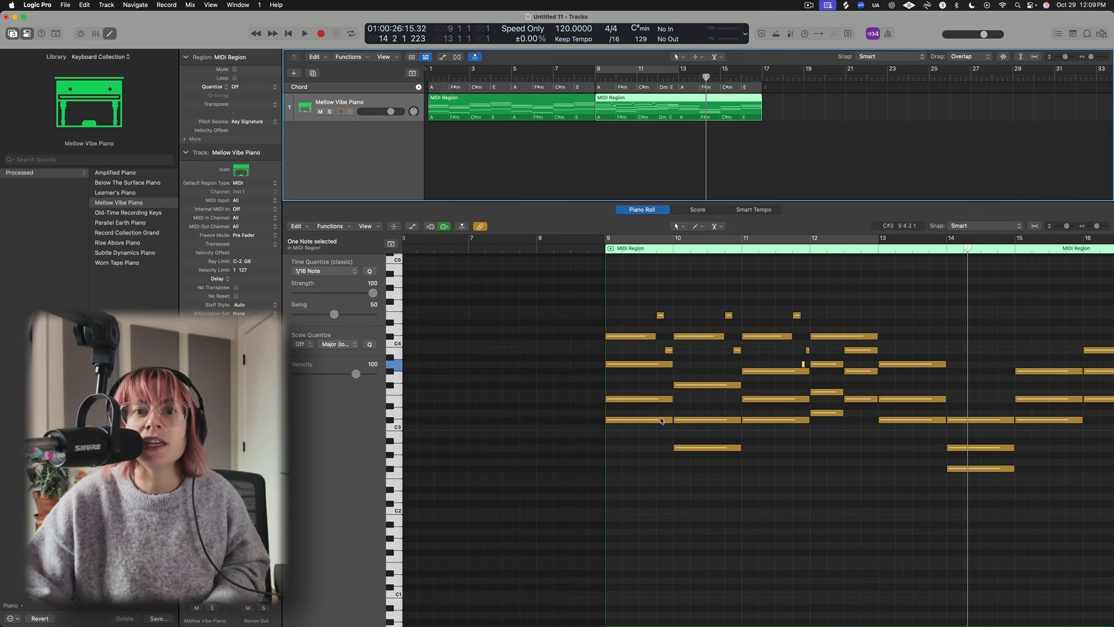
click(622, 365)
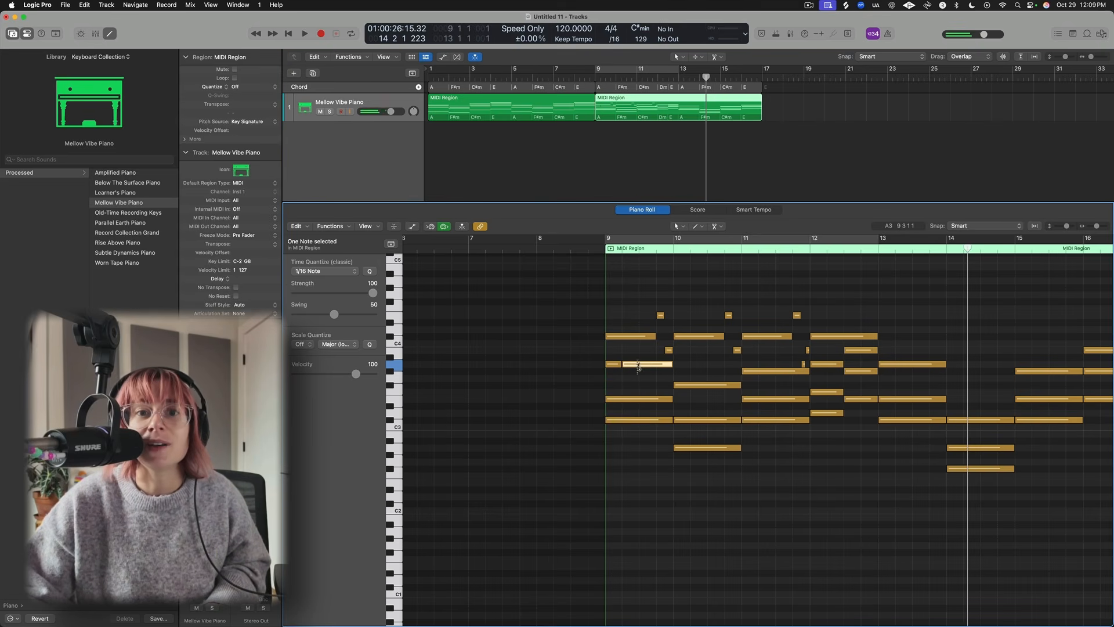
drag(630, 365, 630, 378)
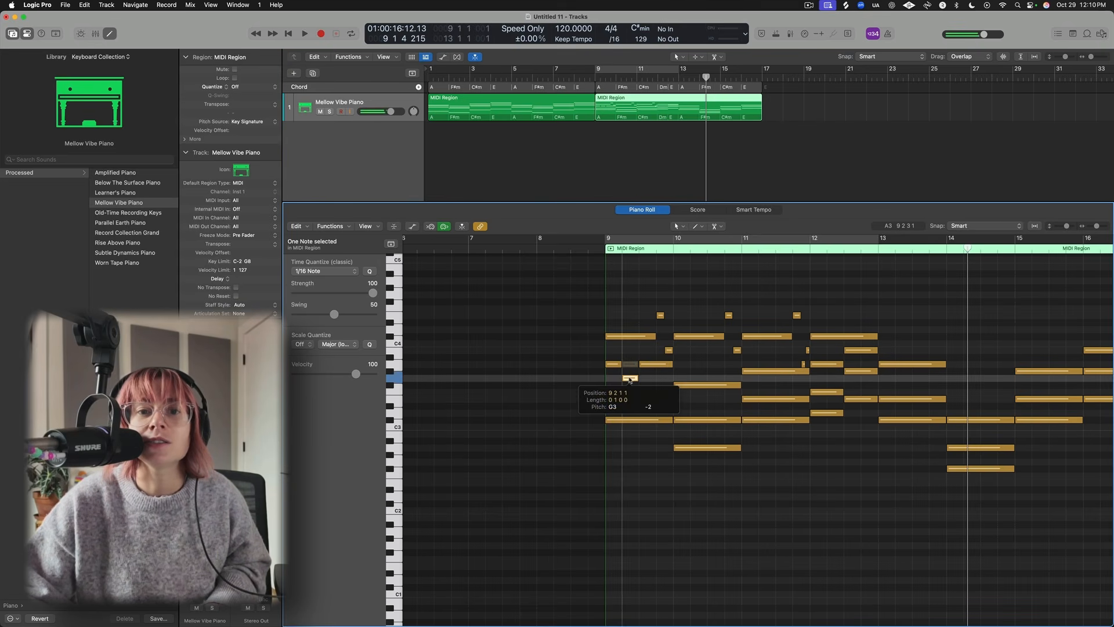
key(space)
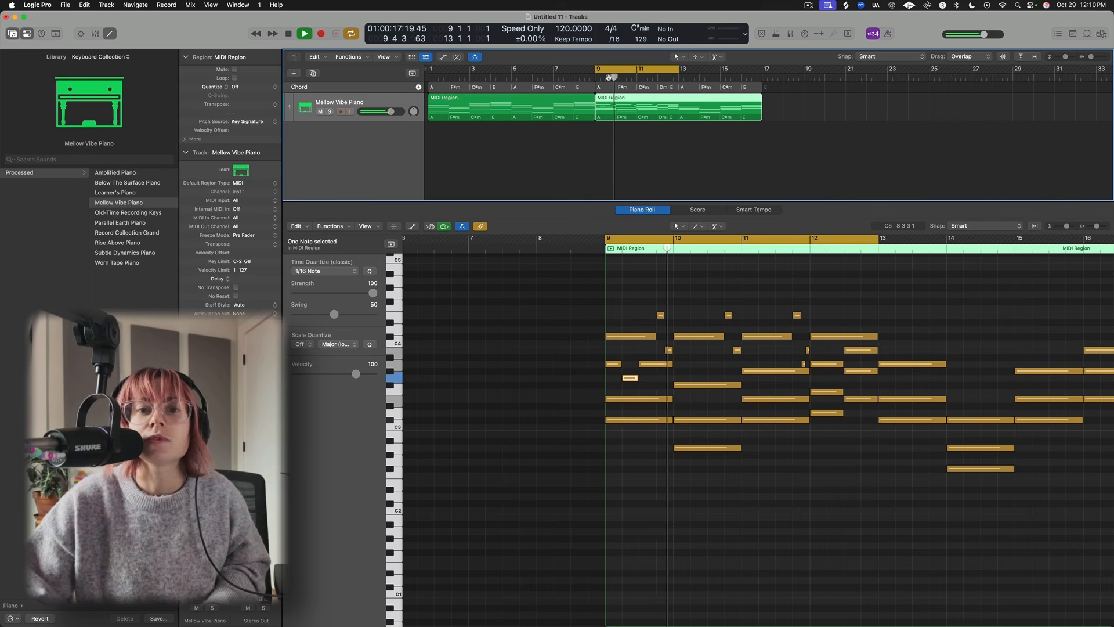
drag(628, 378, 629, 371)
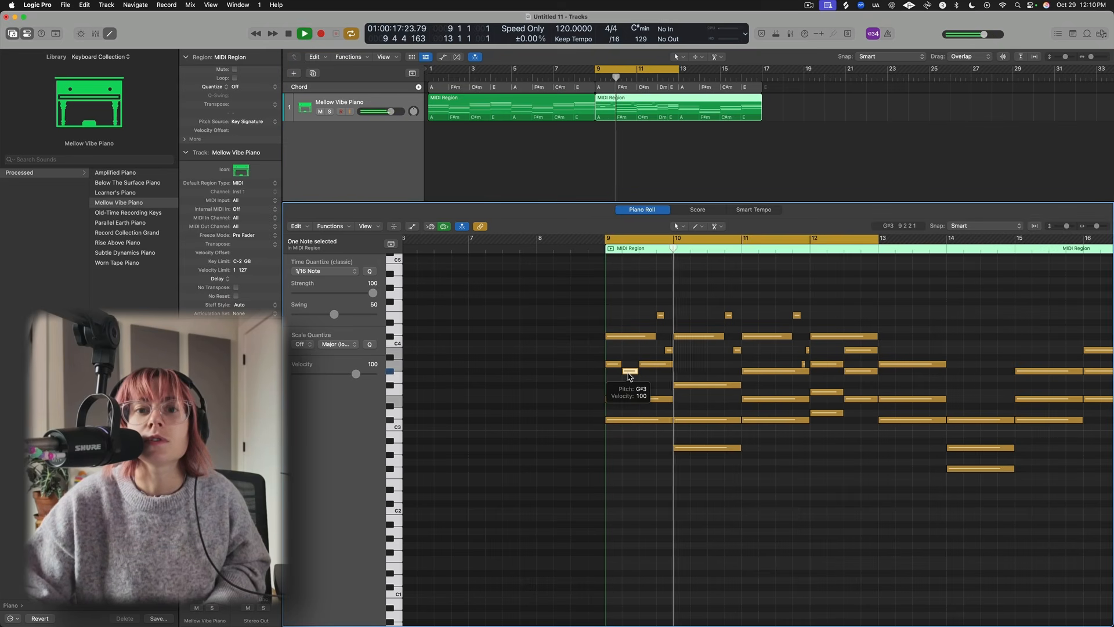
key(space)
- Copy the G#3 passing note into bar 10, shift it slightly later and up to A3, then play back
drag(629, 374, 696, 376)
key(space)
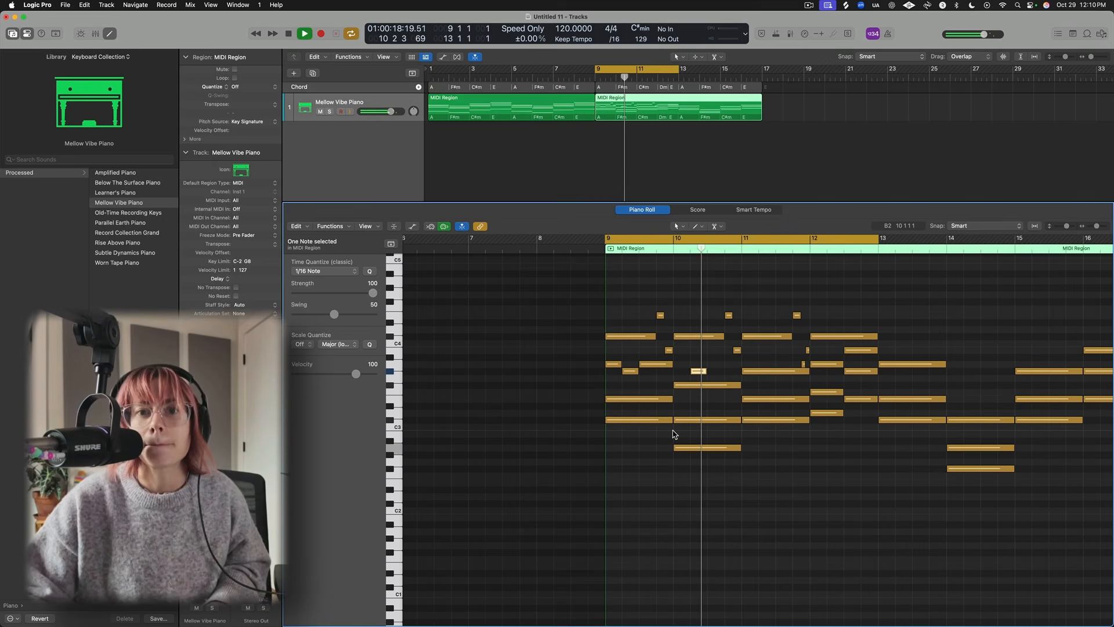
key(space)
drag(698, 375, 716, 367)
key(space)
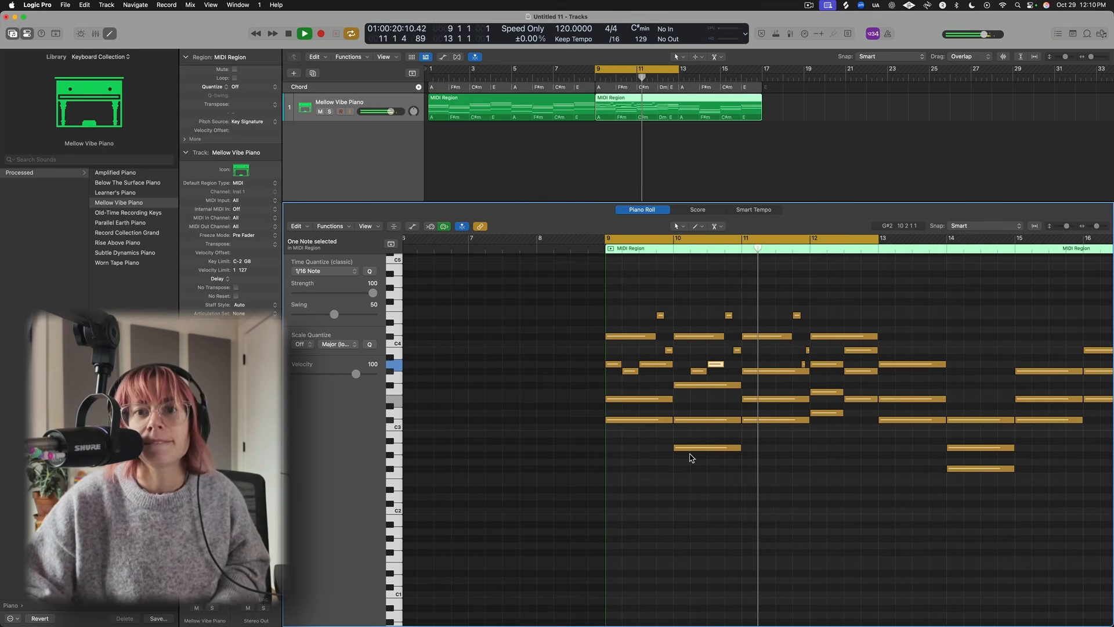
key(space)
- Raise the G#3 note in bar 11 a semitone to A3 and play back
click(760, 371)
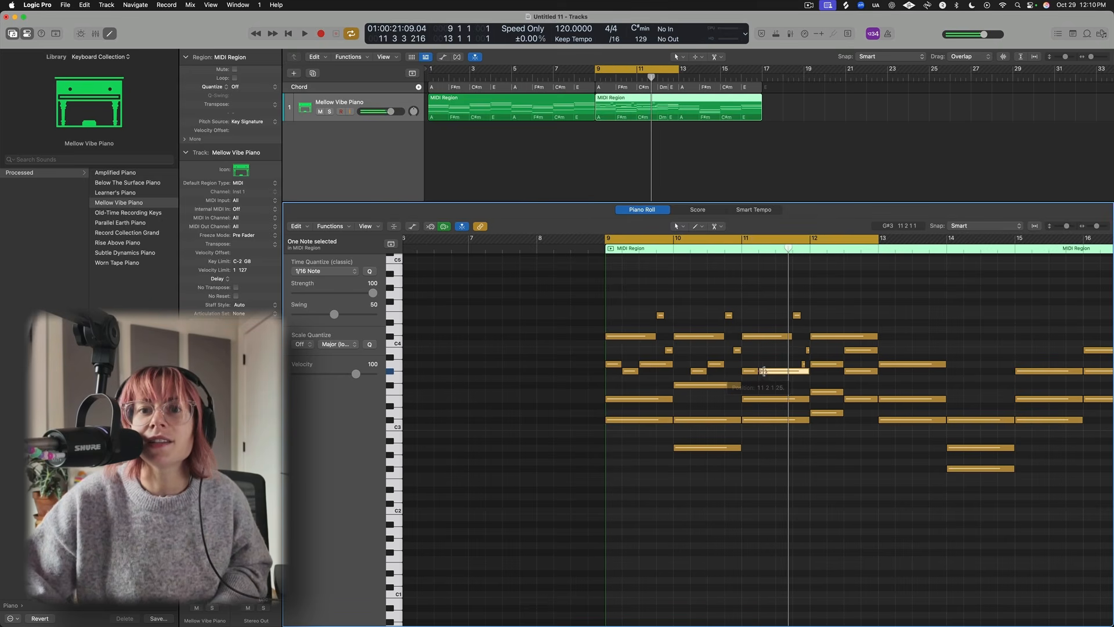
drag(784, 374, 784, 366)
key(space)
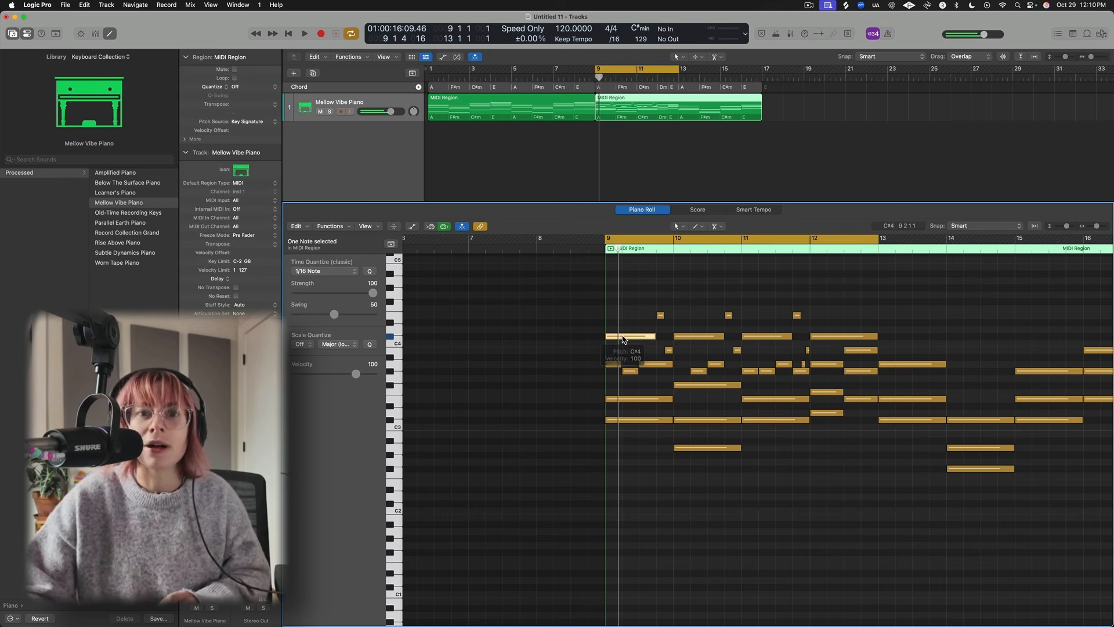
- Select all notes and apply the Humanize MIDI Transform preset to them, then close the Transform window and play back
key(super+a)
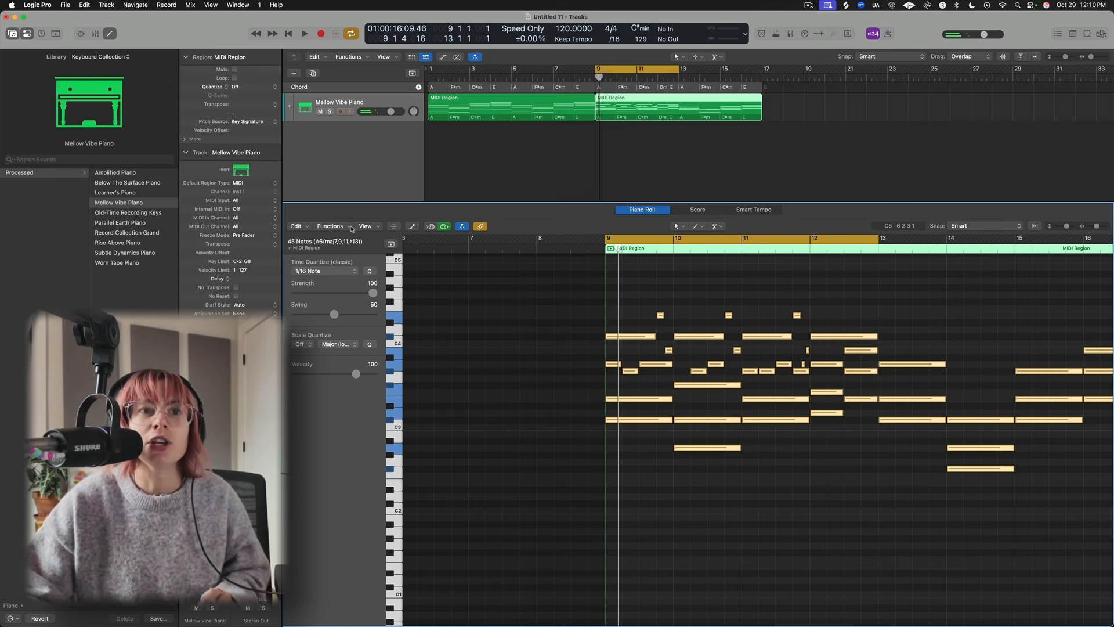
click(351, 228)
mouse_move(366, 325)
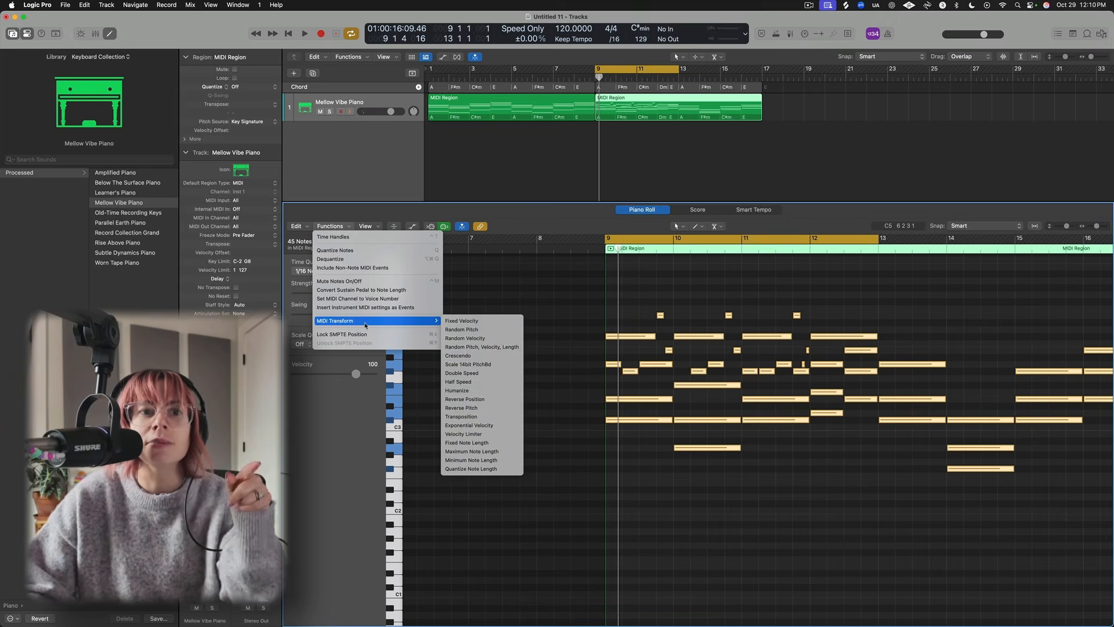
click(487, 392)
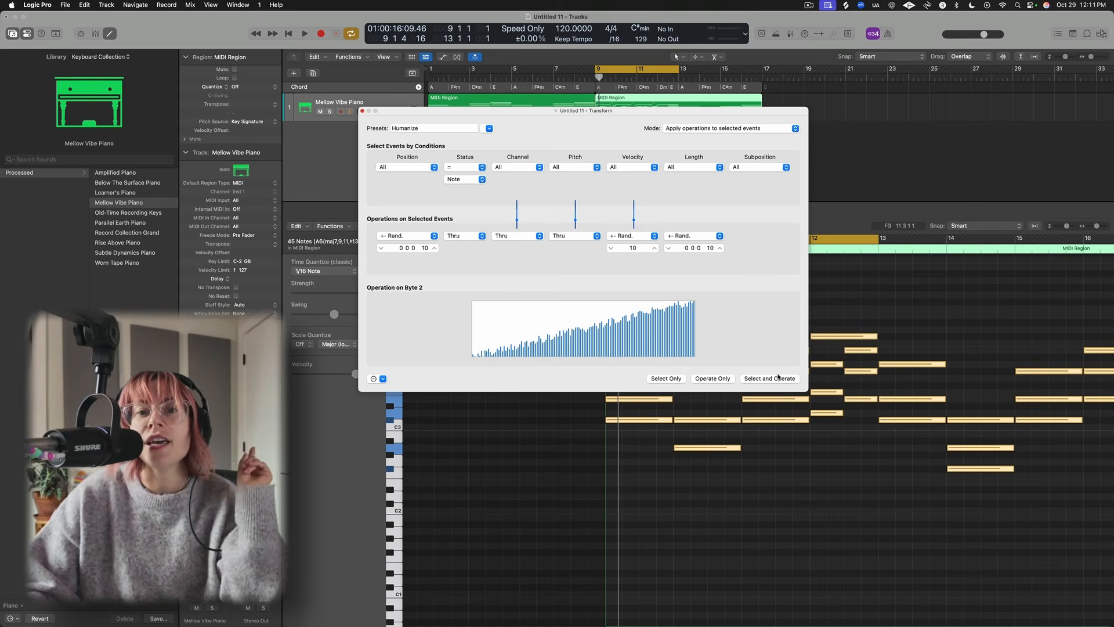
click(778, 379)
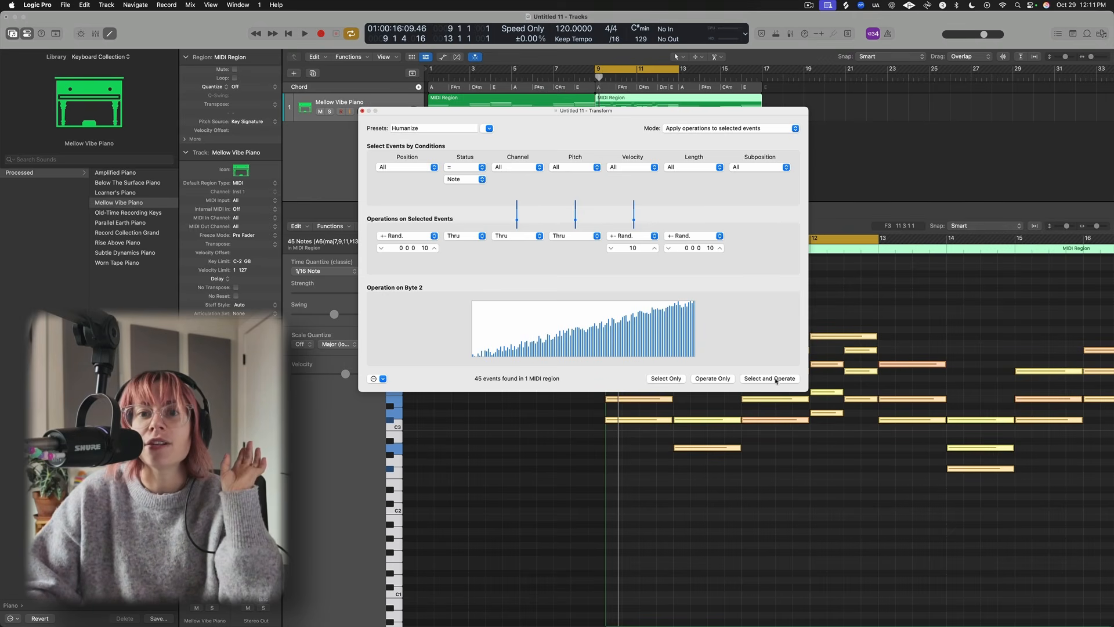
click(362, 111)
key(space)
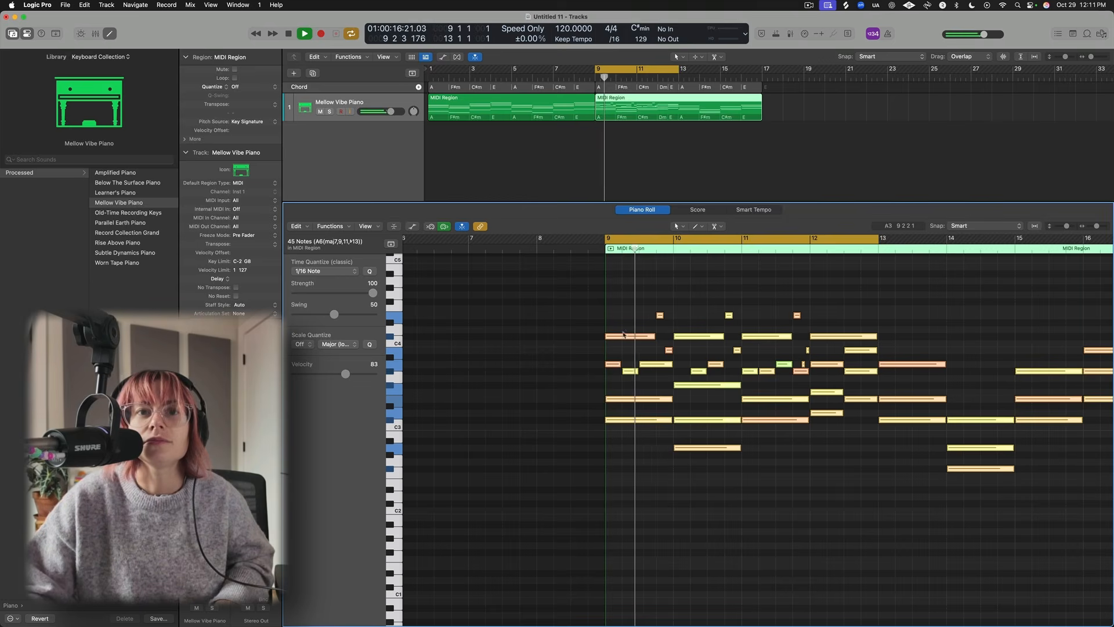
- Select the six notes of the bar 9 chord and play the section back
key(space)
key(space)
drag(642, 439, 615, 334)
key(space)
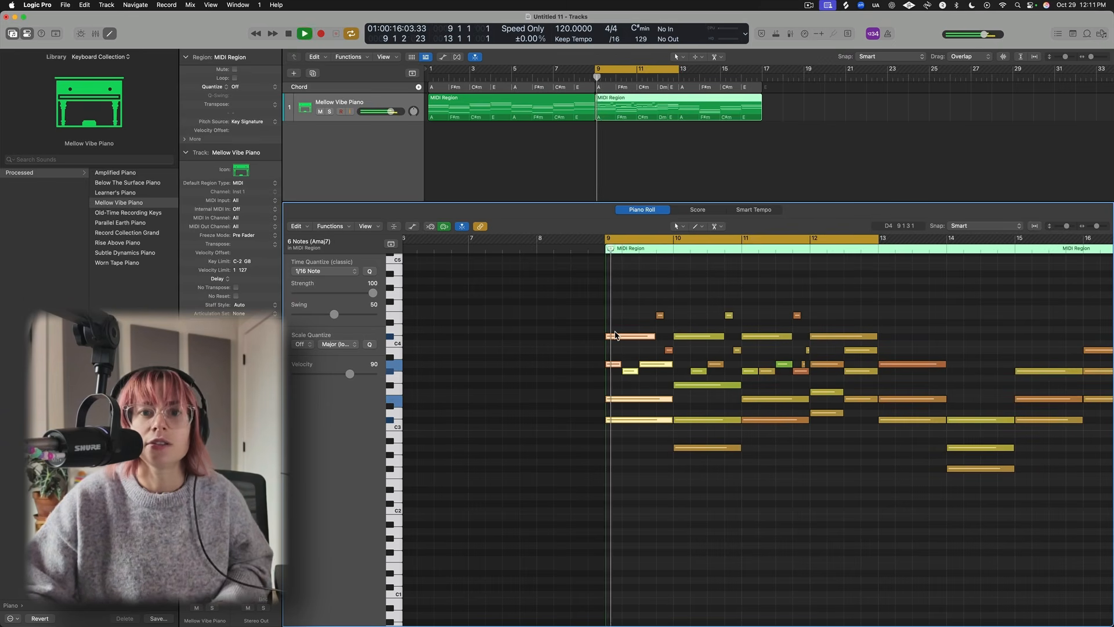